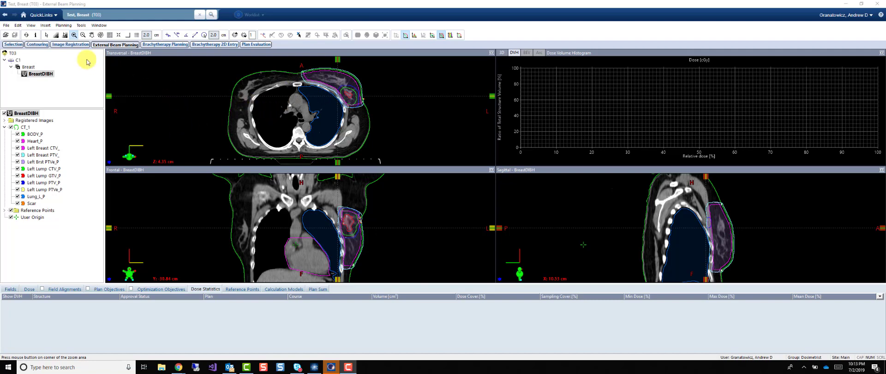
Start a new plan in course C3, keeping the default plan details
click(45, 25)
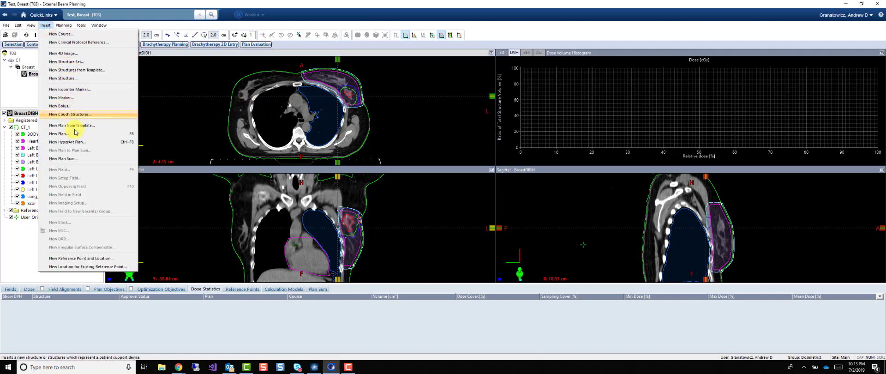
click(59, 133)
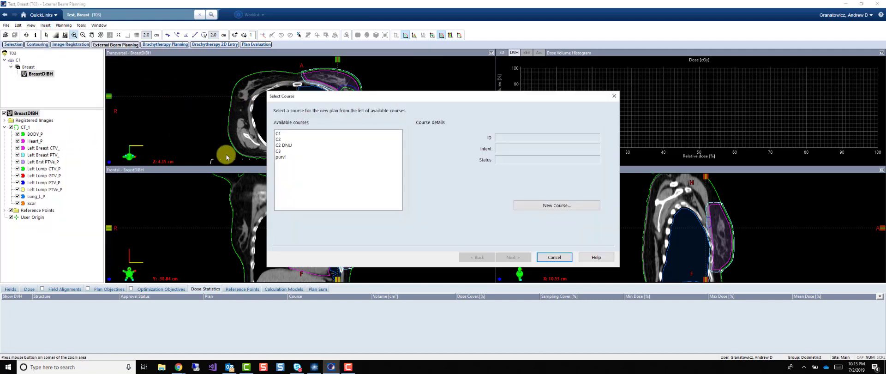
click(279, 151)
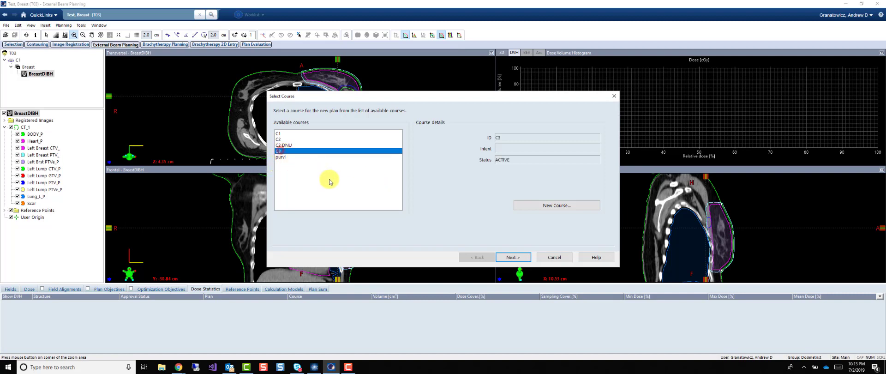
click(514, 257)
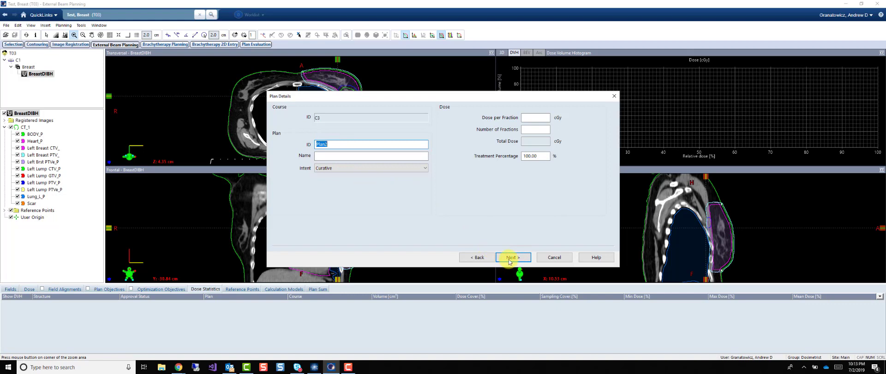
click(513, 257)
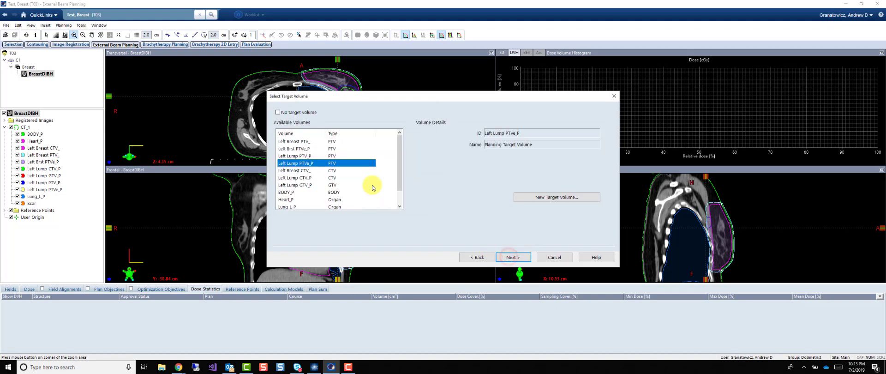
Choose Left Brst PTVe_P as the new plan's target volume and use it as the primary reference point
click(296, 149)
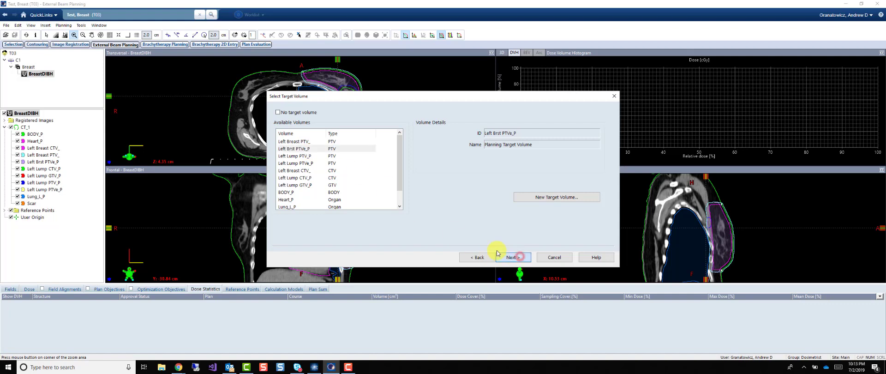
click(514, 257)
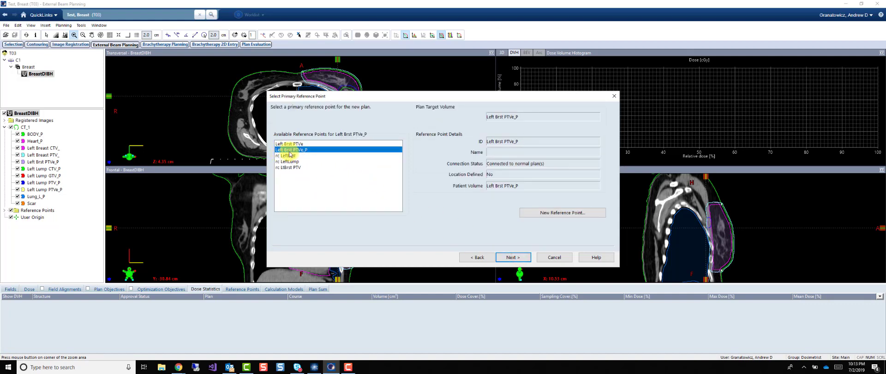
click(510, 258)
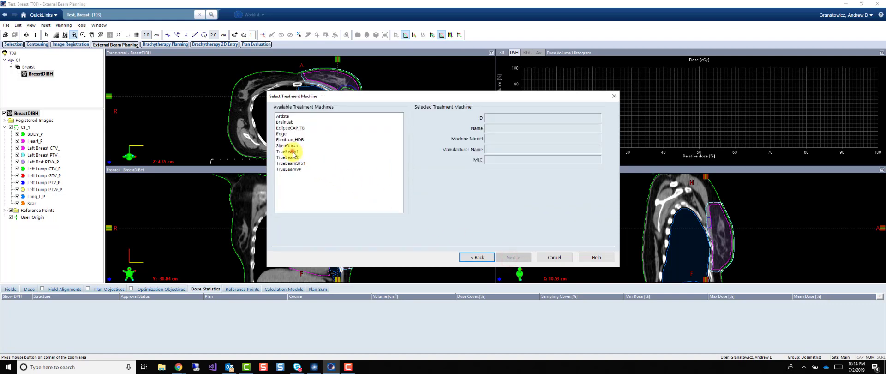
Assign treatment machine TrueBeam1 to the plan and accept the Head First-Supine patient position
click(293, 152)
click(511, 257)
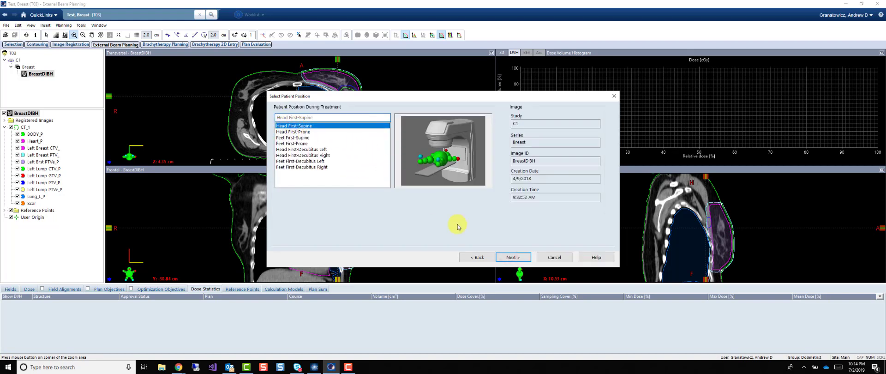
click(512, 258)
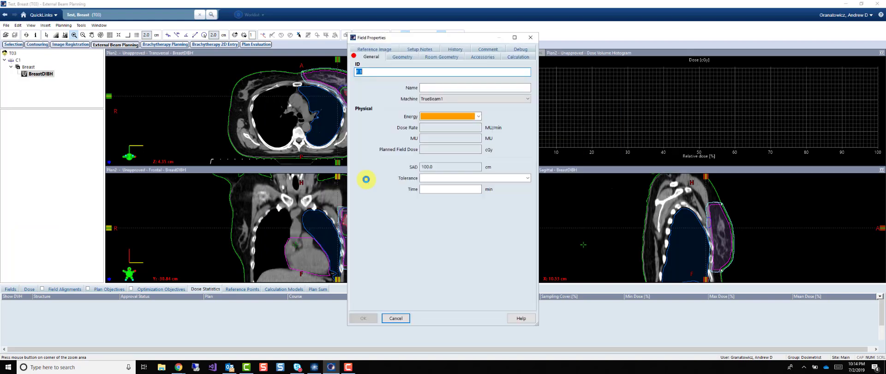
Set the energy of the first field F 1 to 6X and accept its properties
click(478, 116)
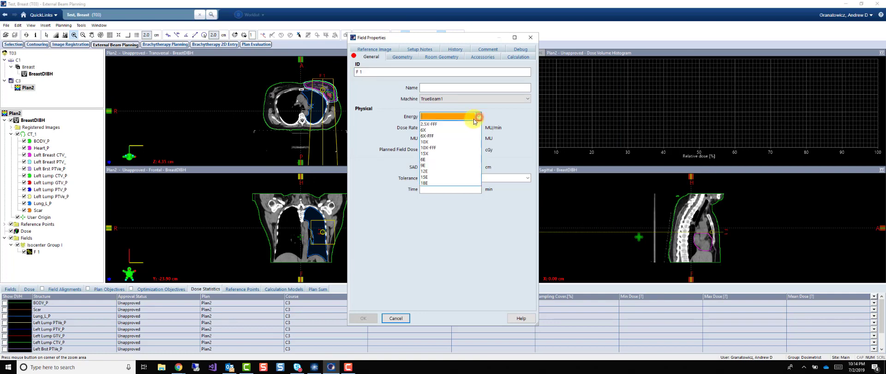
click(443, 130)
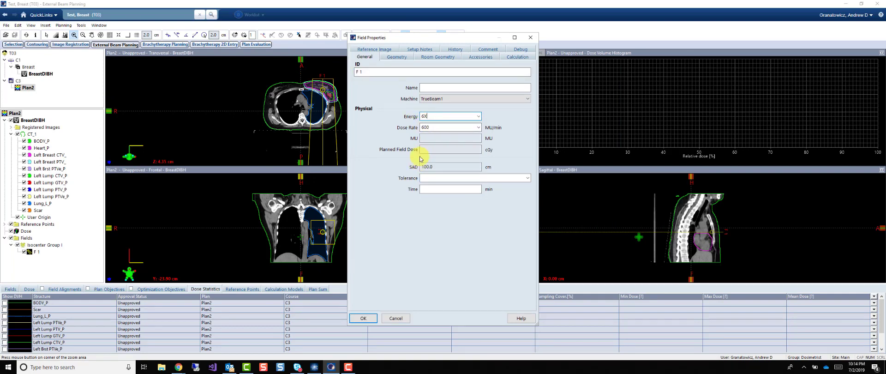
click(364, 318)
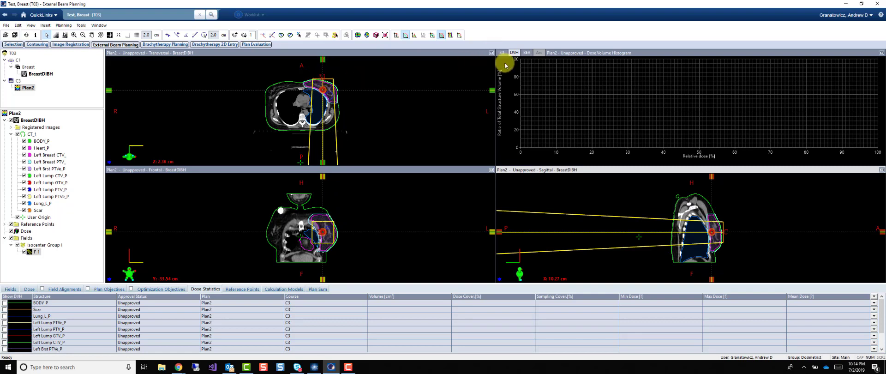
Show the beam's eye view in place of the dose volume histogram and display only the Left Brst PTVe_P structure
right_click(539, 86)
click(548, 90)
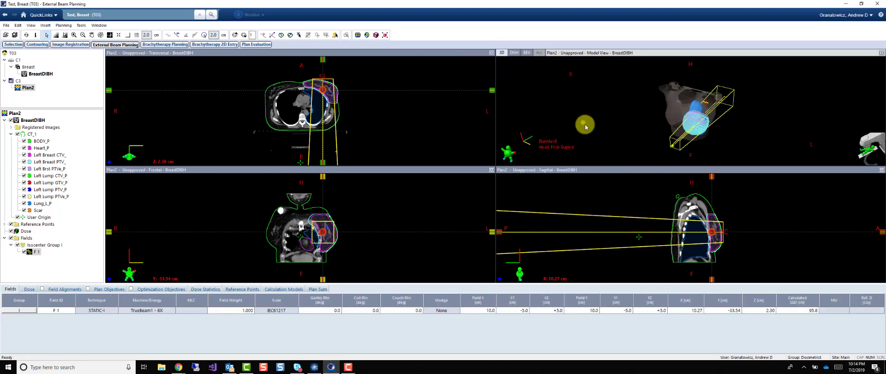
right_click(585, 124)
click(628, 182)
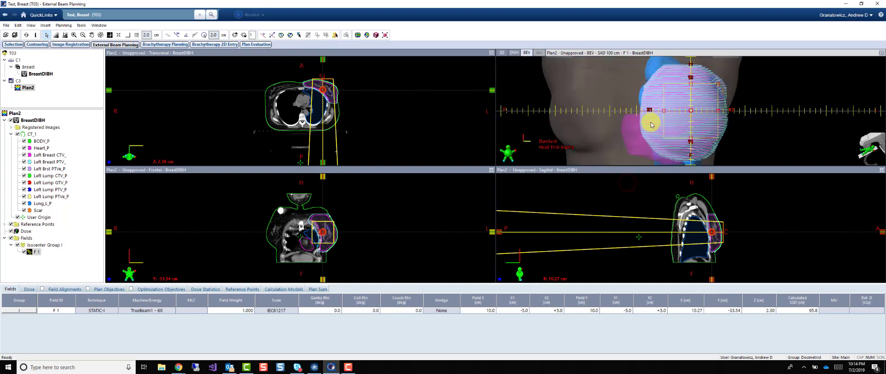
click(17, 134)
click(24, 169)
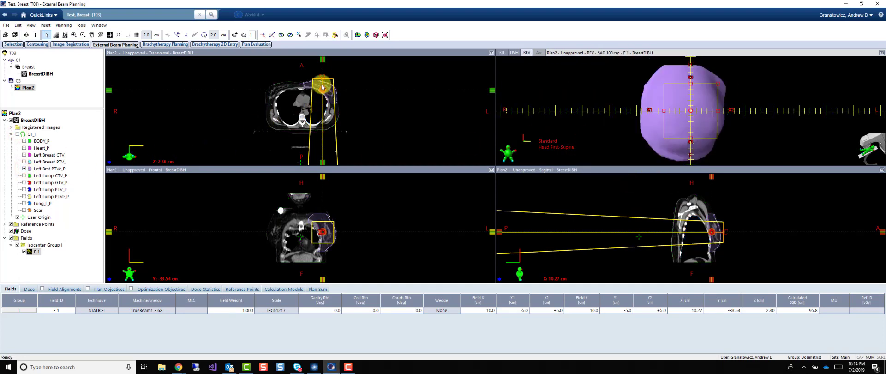
Rotate the gantry of field F 1 to a tangential angle of about 300.4 degrees in the transversal view
drag(322, 77, 292, 76)
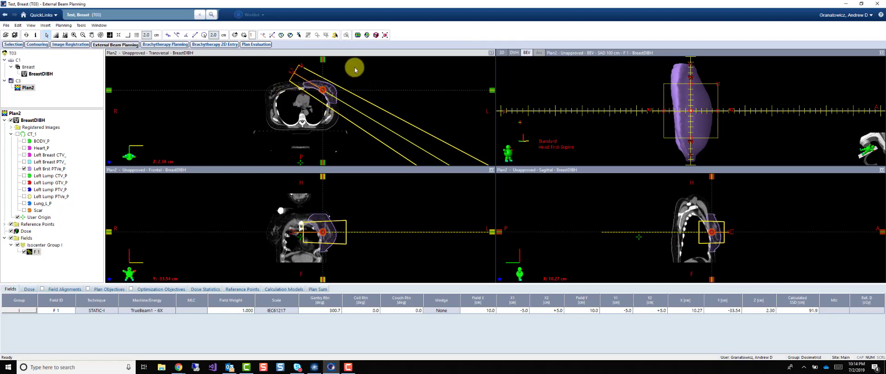
drag(294, 72, 286, 77)
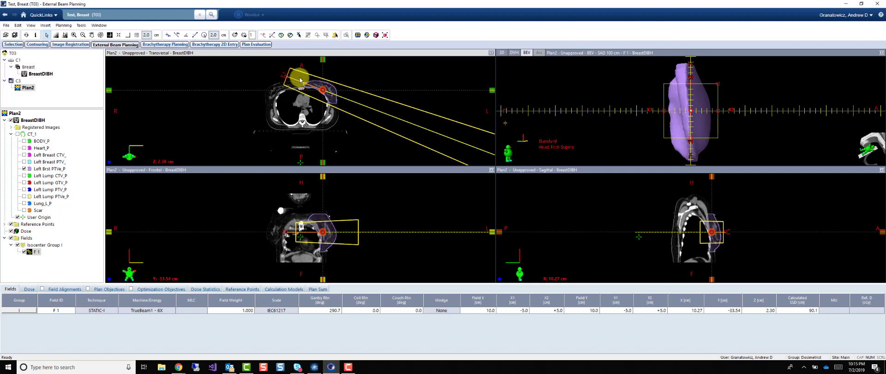
drag(286, 74, 279, 65)
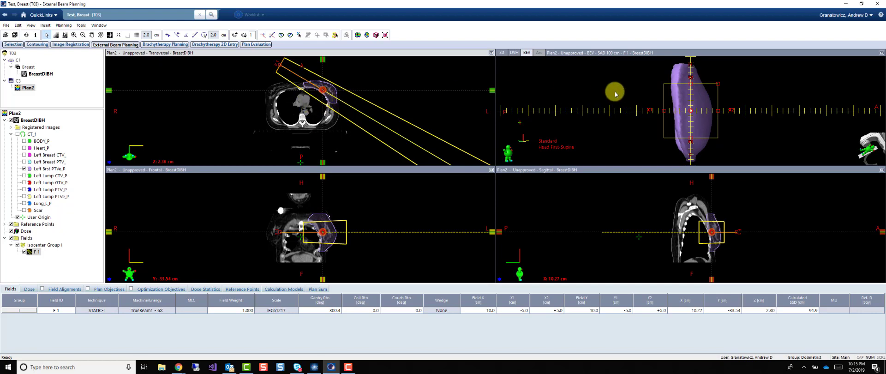
Fit the F 1 jaws around the target at about X1 -3.8, X2 +6.1, Y1 -10.3 and Y2 +9.6 cm
drag(701, 104, 691, 69)
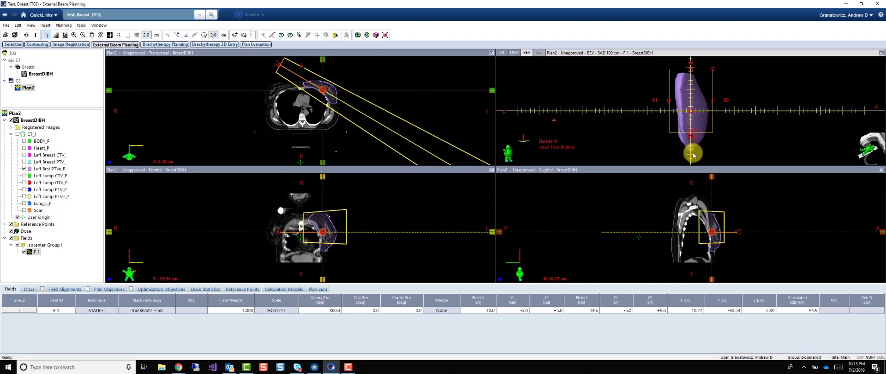
drag(692, 134, 695, 157)
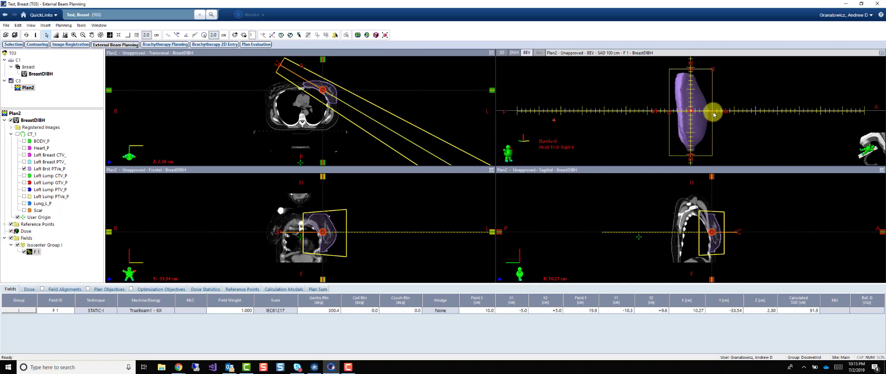
drag(713, 114, 728, 112)
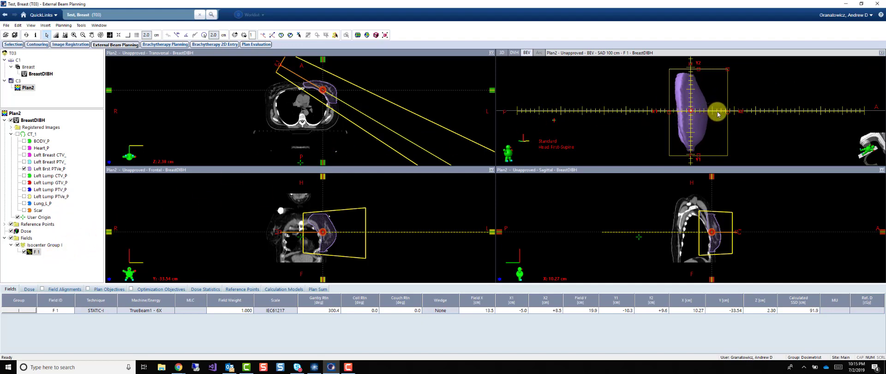
drag(727, 111, 675, 113)
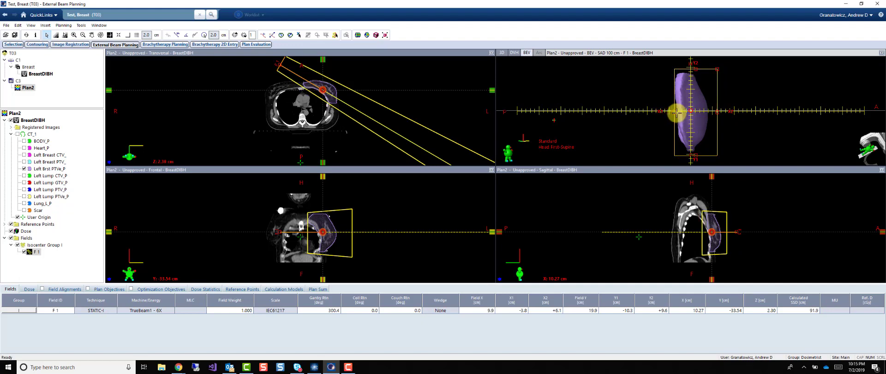
Enlarge the beam's eye view and add a static MLC to field F 1
click(882, 53)
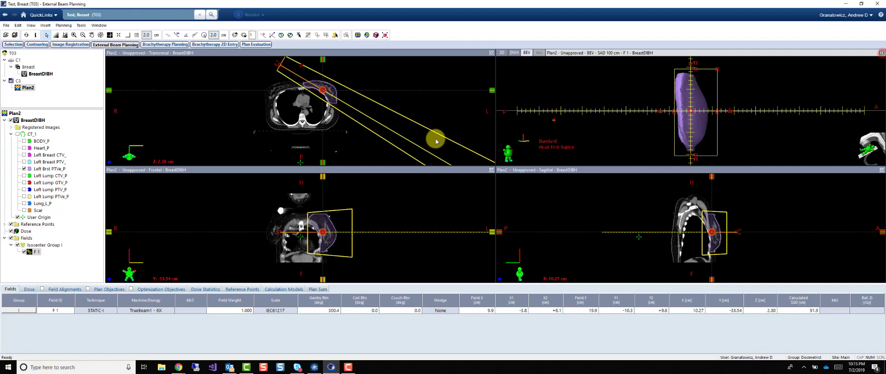
right_click(40, 253)
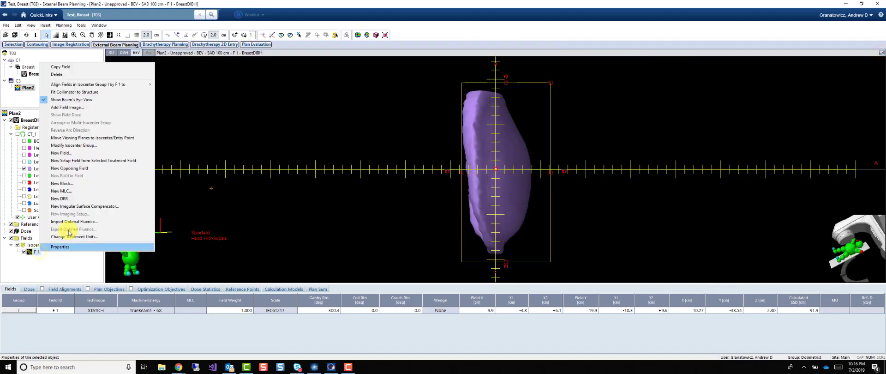
click(62, 191)
Draw an MLC aperture along the target's chest-wall edge and the remaining jaw edges, fitting leaves to Middle with closed leaves to Center
click(450, 34)
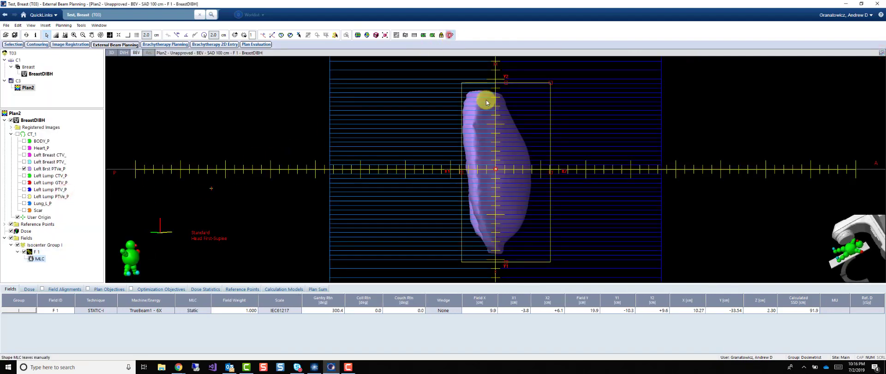
click(474, 83)
mouse_move(474, 83)
mouse_down()
mouse_move(463, 120)
mouse_move(469, 220)
mouse_move(492, 261)
mouse_move(551, 261)
mouse_move(552, 84)
mouse_move(473, 82)
mouse_up()
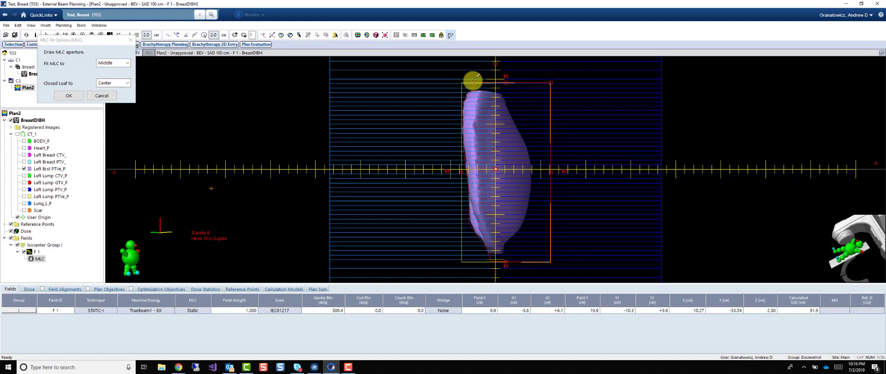
key(Return)
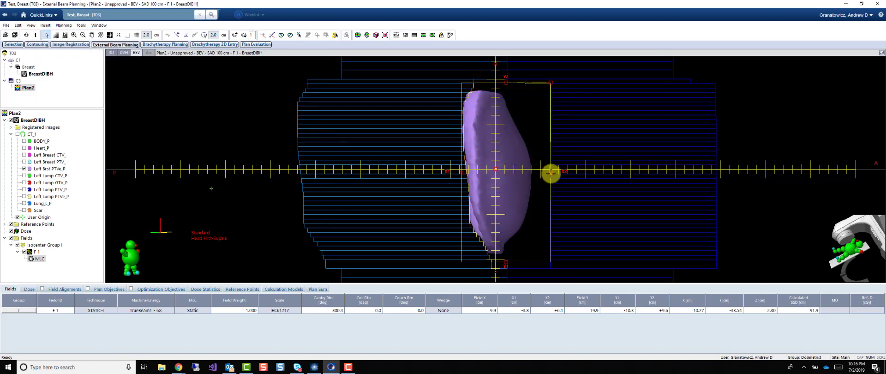
Open the X2 jaw to about +7.2 cm and redraw the MLC aperture so the leaves on that side meet the jaw edge
drag(556, 173, 561, 173)
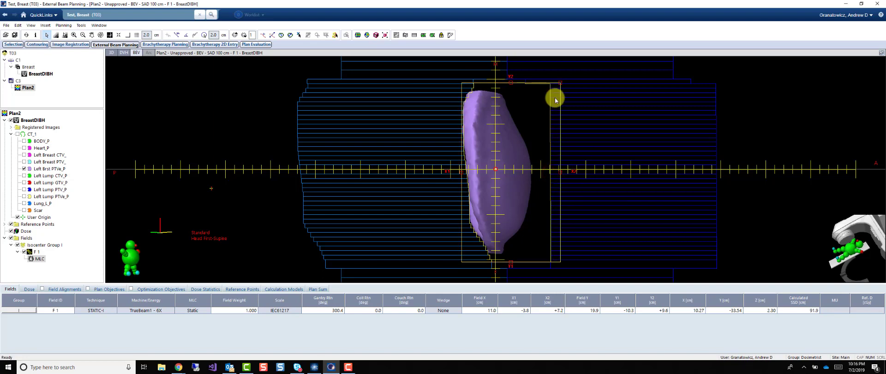
click(406, 36)
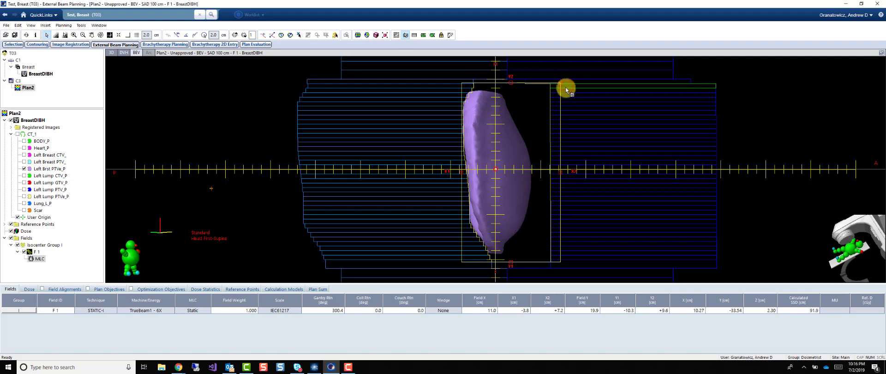
shift+click(573, 263)
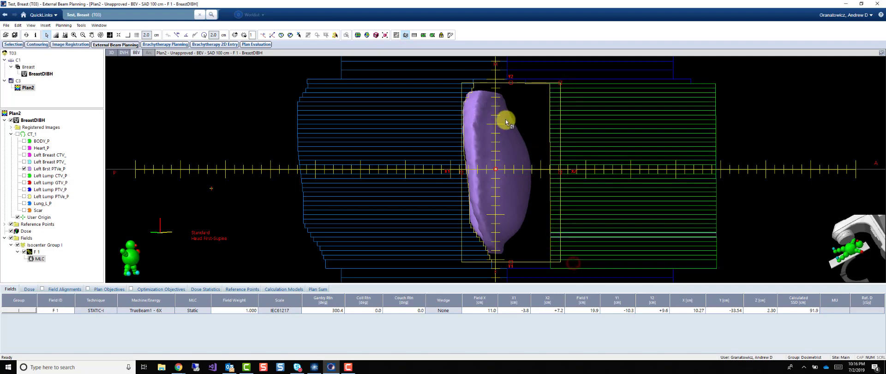
click(450, 35)
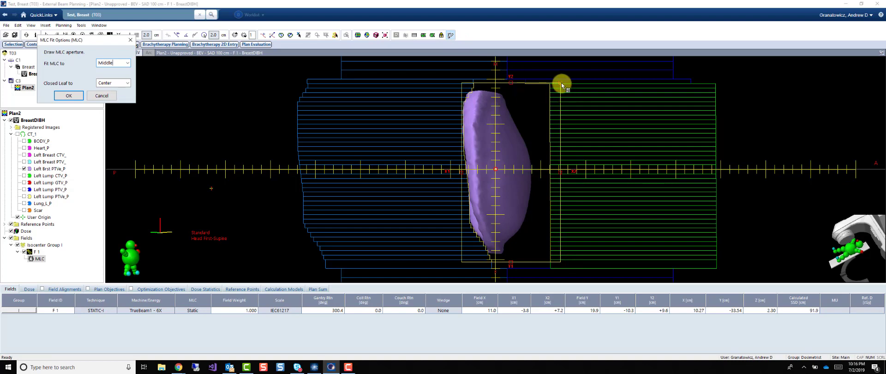
mouse_move(561, 84)
mouse_down()
mouse_move(561, 268)
mouse_move(532, 178)
mouse_move(545, 106)
mouse_move(561, 83)
mouse_up()
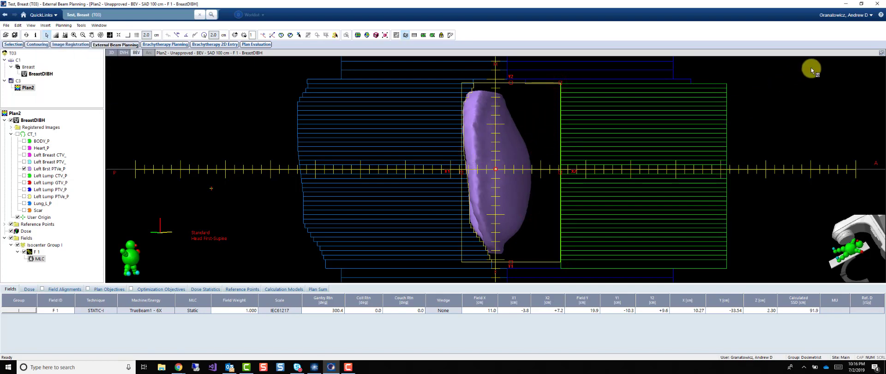
Add an opposing field to F 1 and rotate the new field's gantry to about 123.9 degrees in the transversal view
click(882, 53)
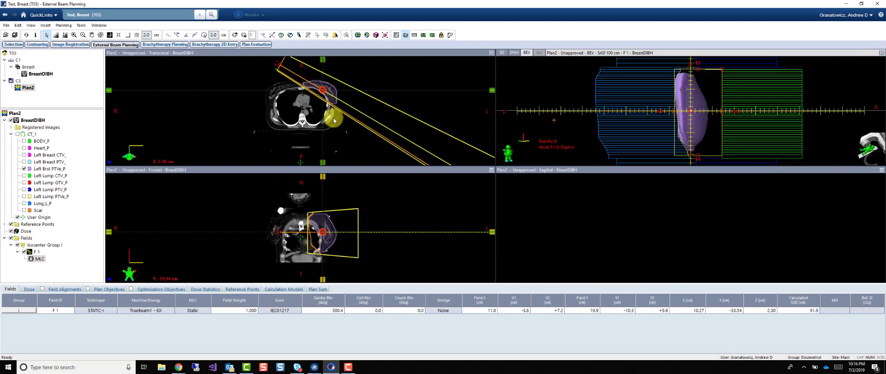
right_click(36, 253)
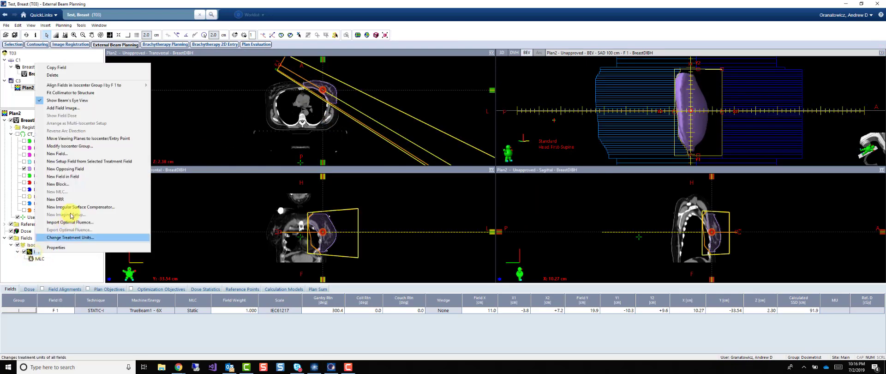
click(59, 170)
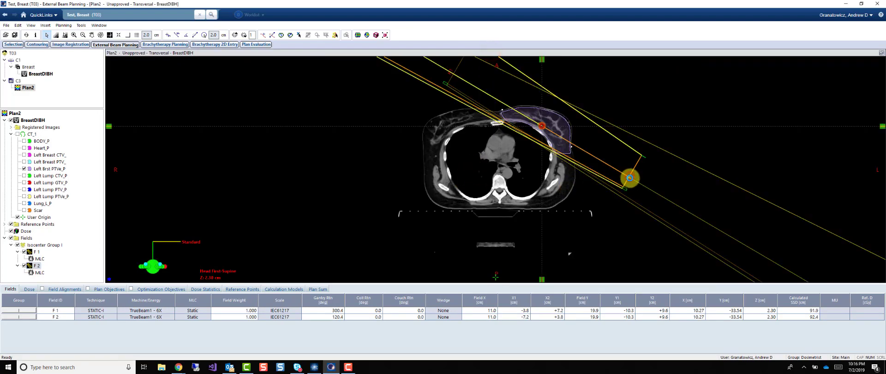
drag(631, 178, 628, 184)
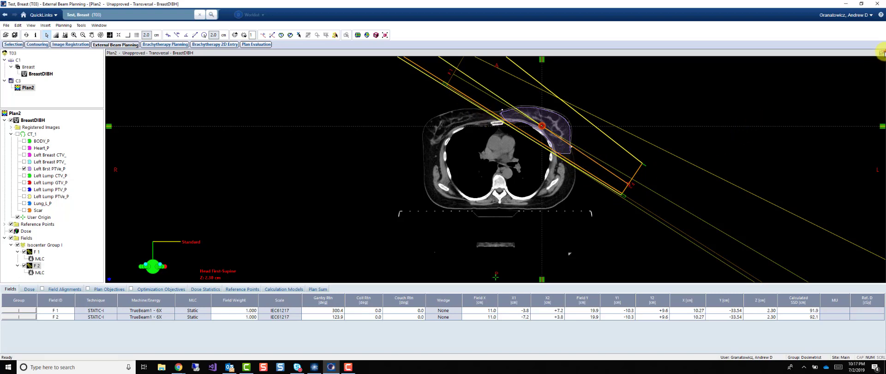
click(882, 53)
Examine the borders of both tangent fields relative to the breast target and lung through the transversal slices
middle_drag(316, 104, 313, 106)
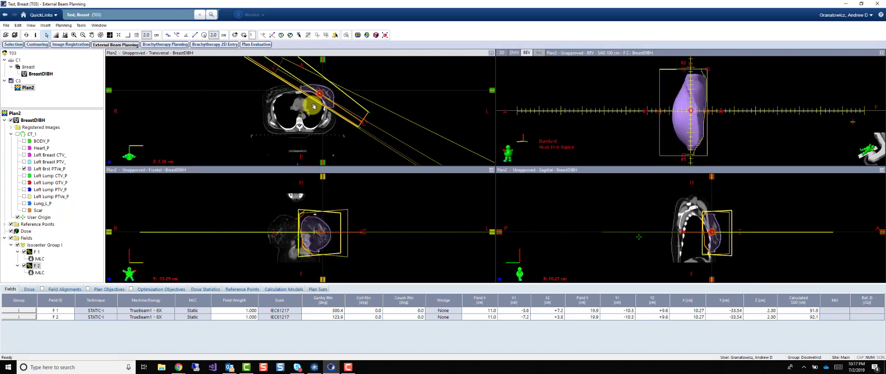
scroll(316, 106, up, 4)
scroll(316, 106, down, 10)
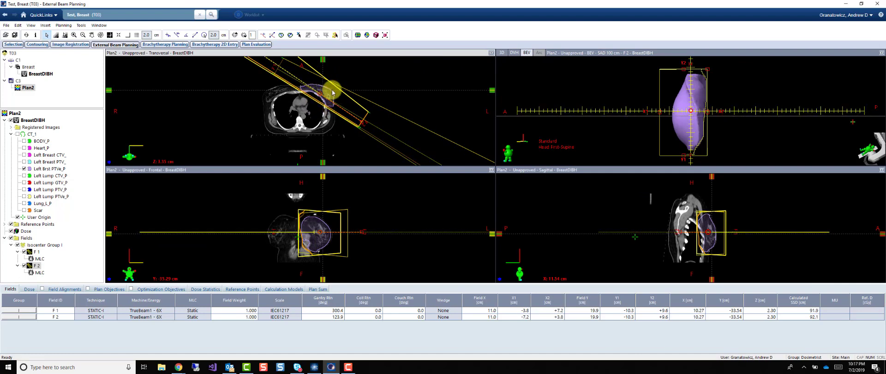
scroll(336, 90, down, 2)
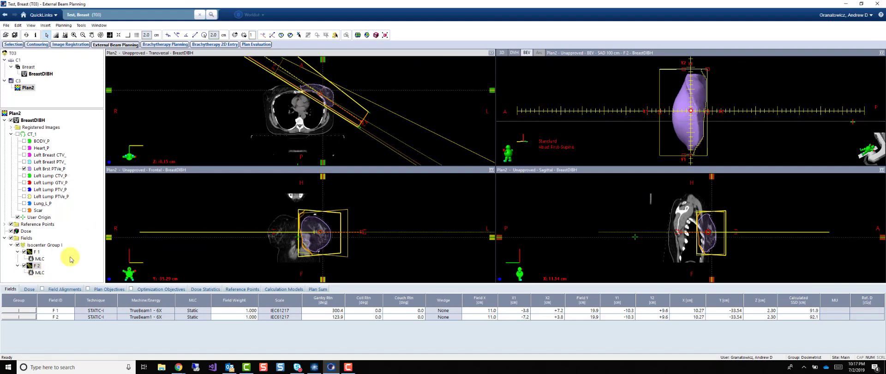
scroll(332, 100, down, 6)
scroll(337, 95, up, 15)
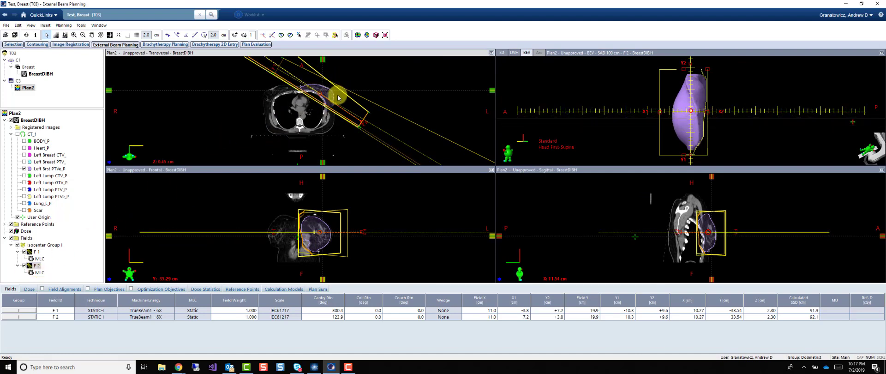
scroll(338, 95, down, 4)
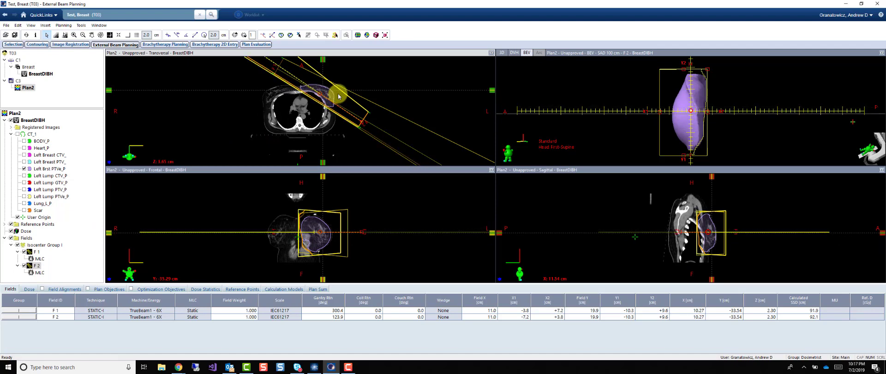
scroll(342, 95, up, 3)
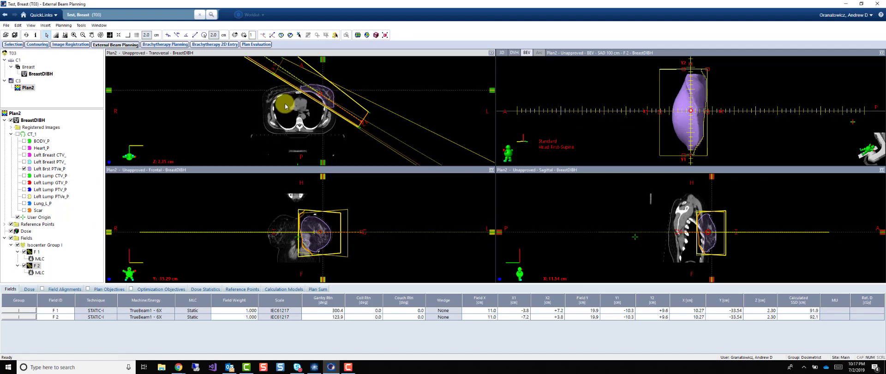
Prescribe 266 cGy per fraction in 16 fractions for Plan2 and calculate the dose
click(29, 288)
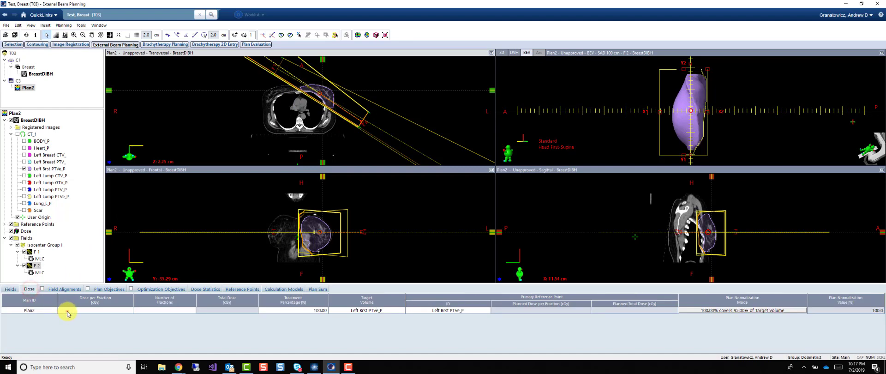
click(66, 311)
text(266)
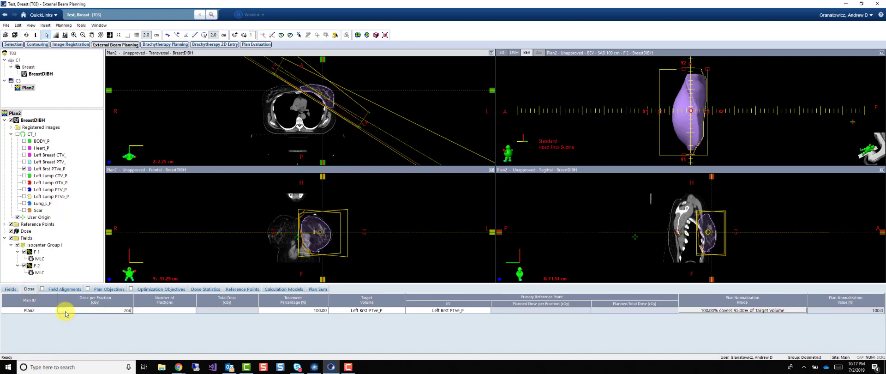
key(Tab)
text(16)
key(Tab)
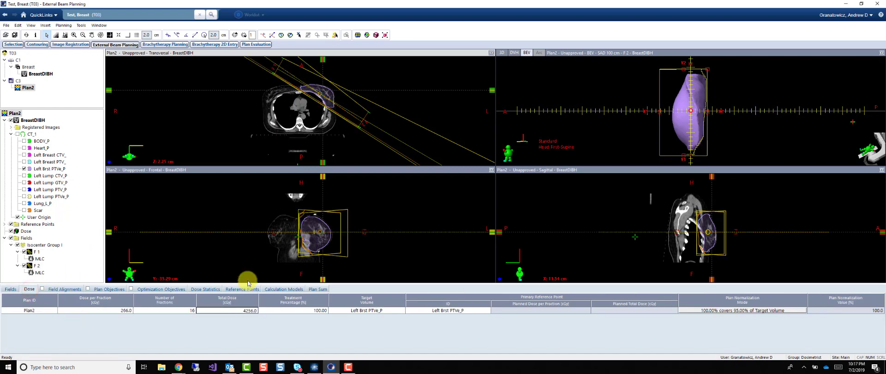
click(358, 35)
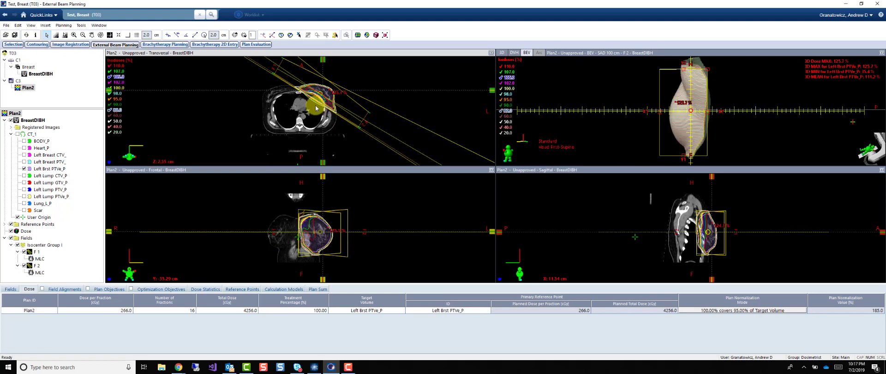
Examine the isodose distribution across the left breast target through the transversal slices
scroll(317, 106, down, 3)
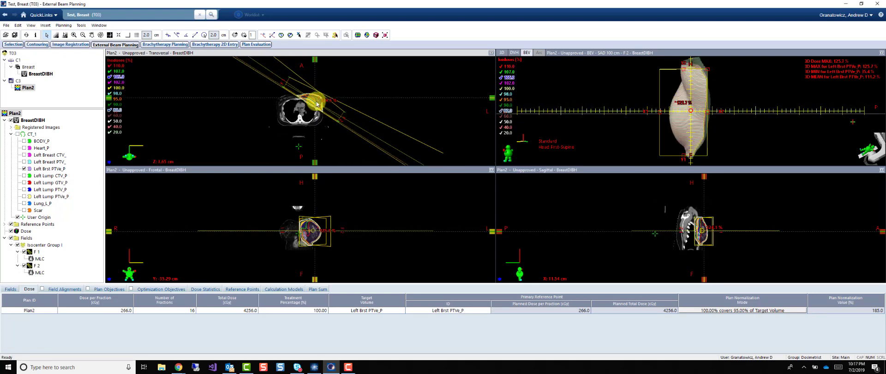
ctrl+scroll(318, 103, up, 3)
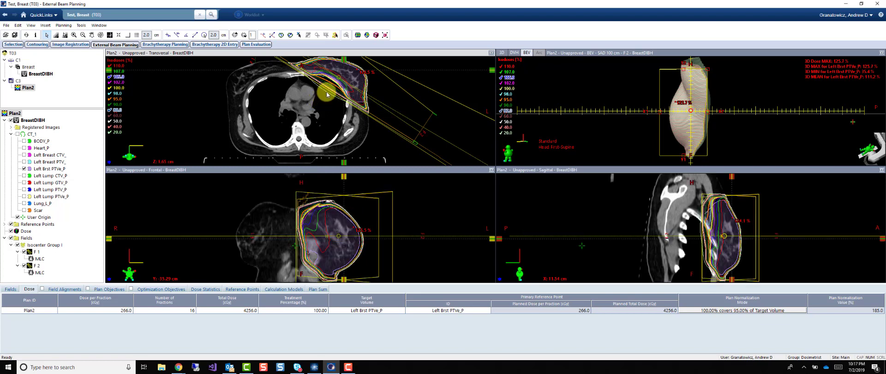
middle_drag(326, 95, 335, 117)
scroll(334, 116, up, 5)
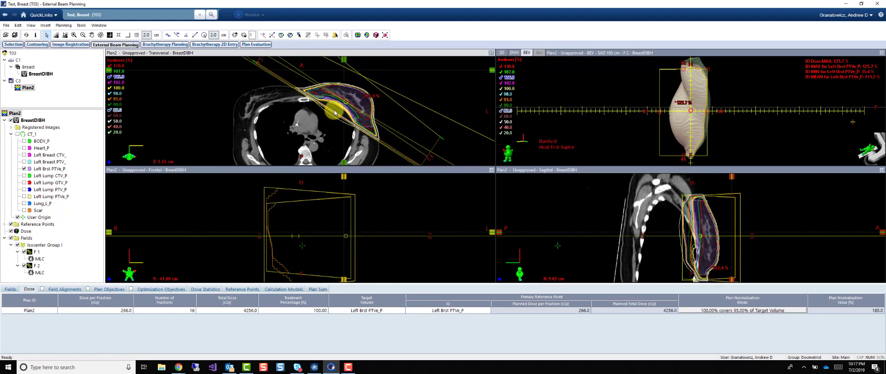
scroll(334, 112, up, 14)
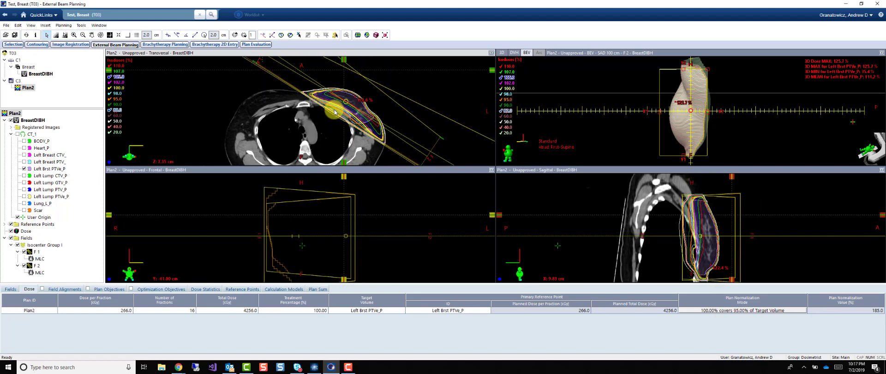
scroll(335, 113, down, 20)
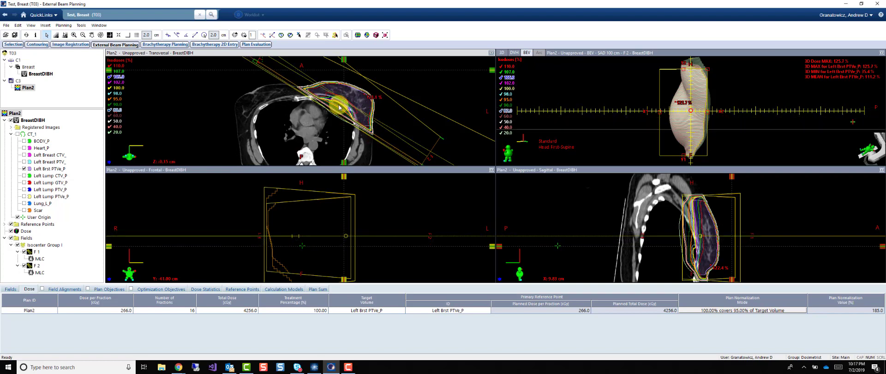
scroll(340, 107, up, 9)
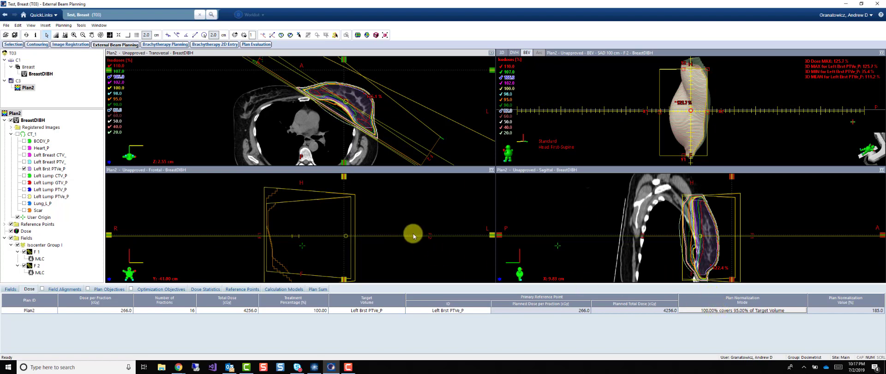
Set the field weight of F 1 to 51% and apply it to the plan
key(F6)
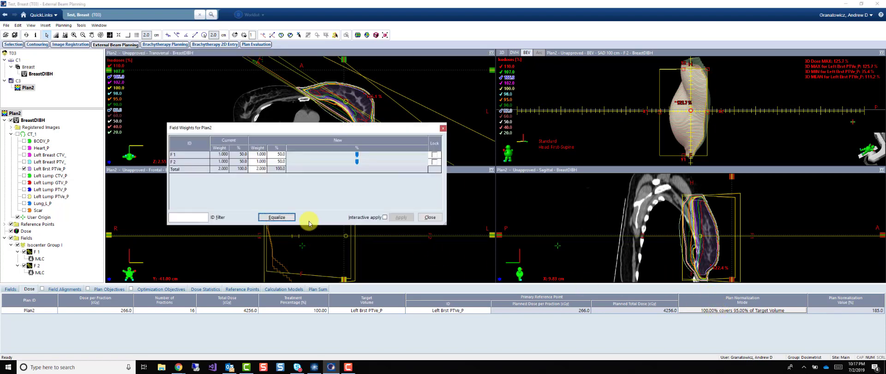
click(278, 154)
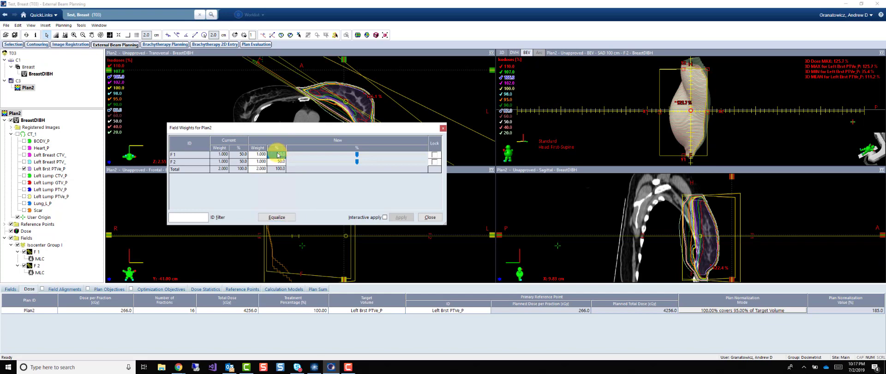
text(51)
key(Return)
click(401, 220)
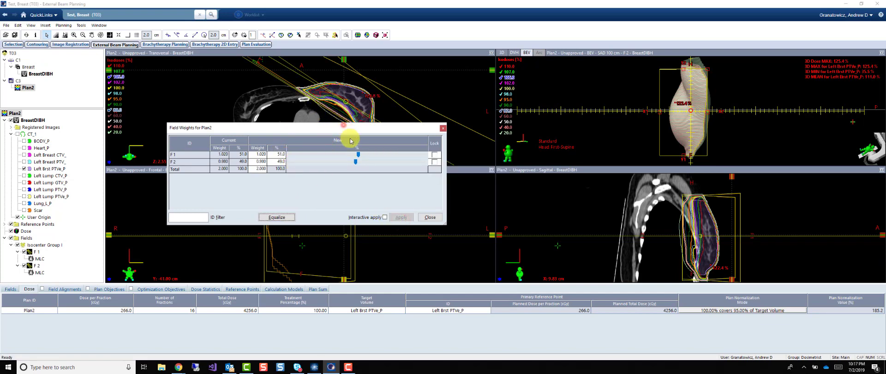
Set the field weight of F 1 to 50.5%, apply it, and close the field weights
drag(346, 129, 359, 162)
click(287, 189)
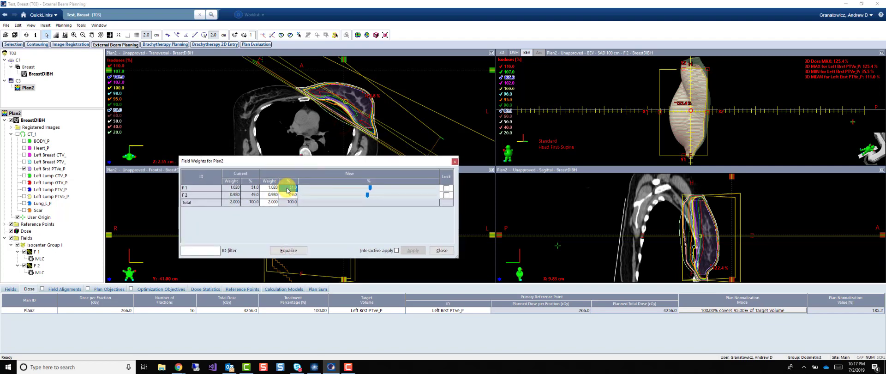
text(50.5)
key(Return)
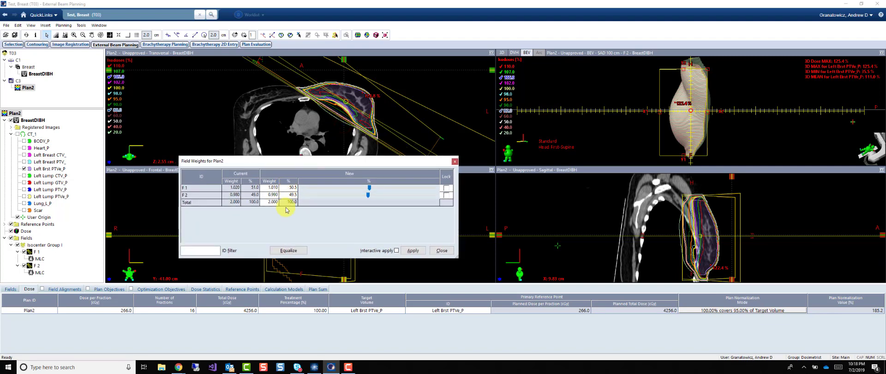
click(409, 251)
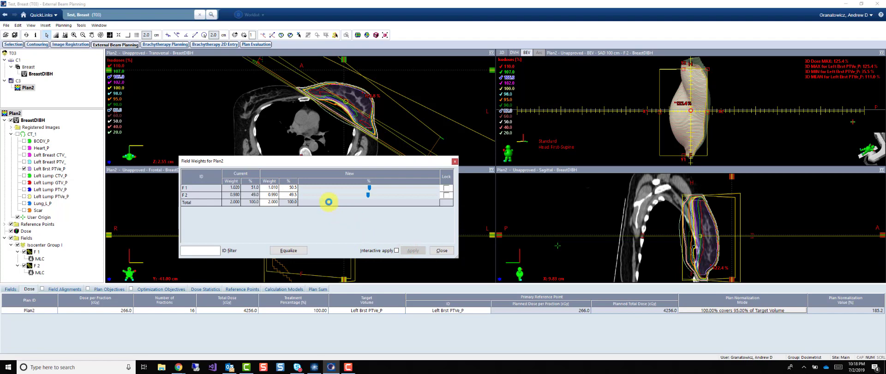
click(440, 255)
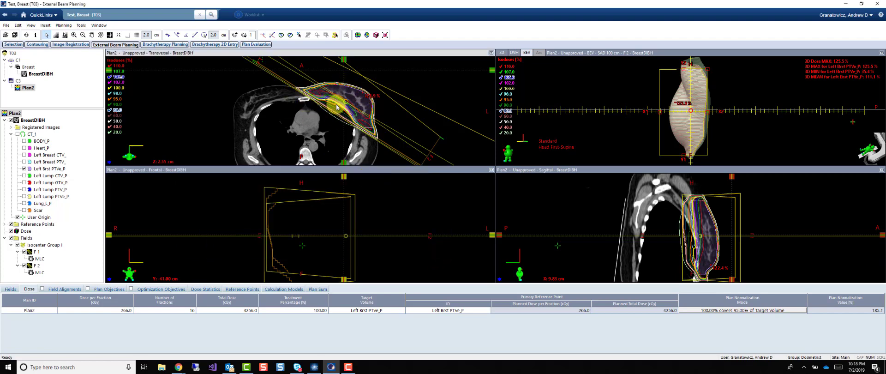
right_click(37, 254)
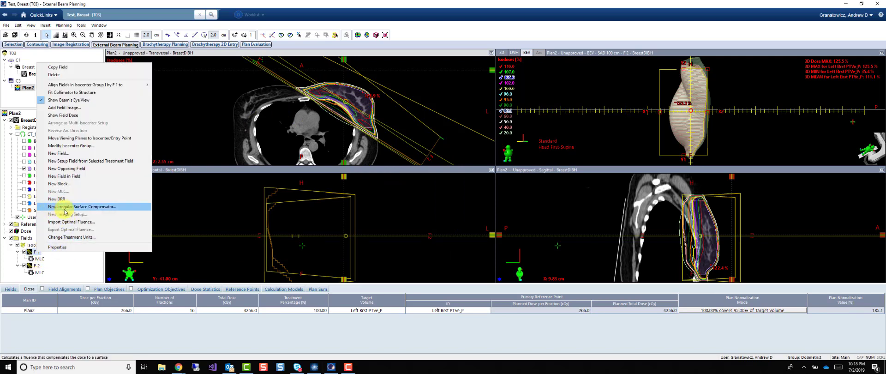
click(109, 209)
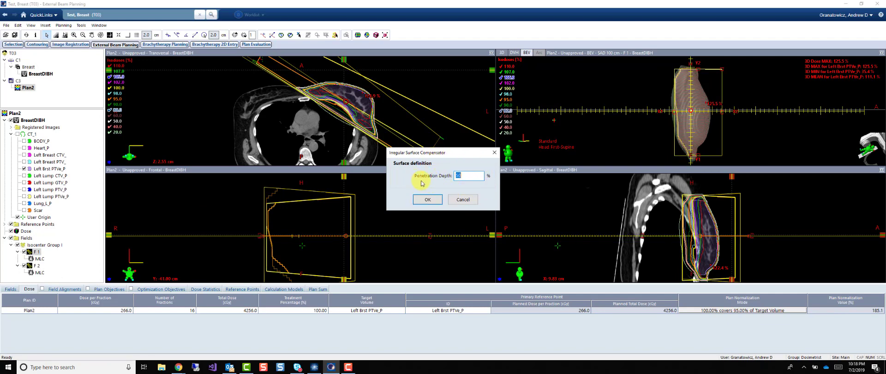
click(462, 201)
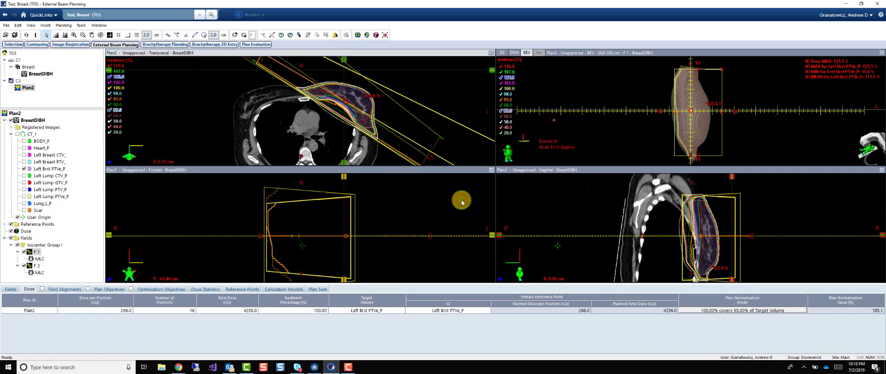
Measure the breast separation along the posterior field border in the transversal view and remove the measurement
click(176, 36)
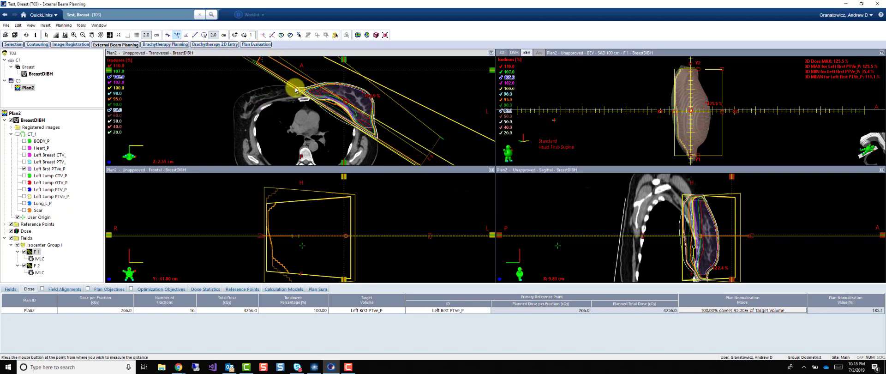
drag(296, 90, 378, 139)
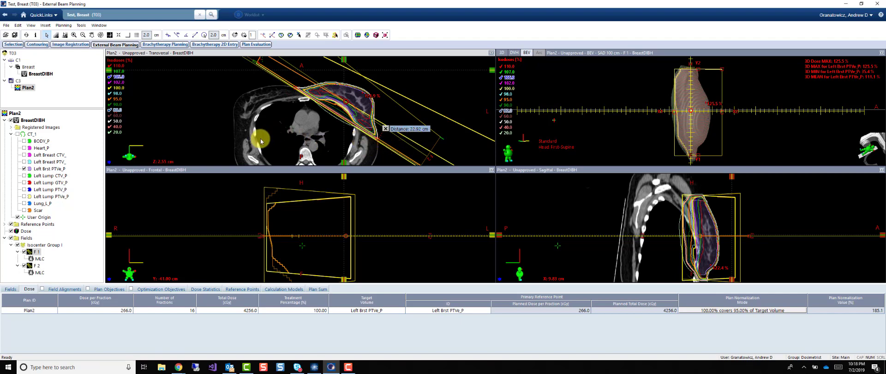
click(385, 130)
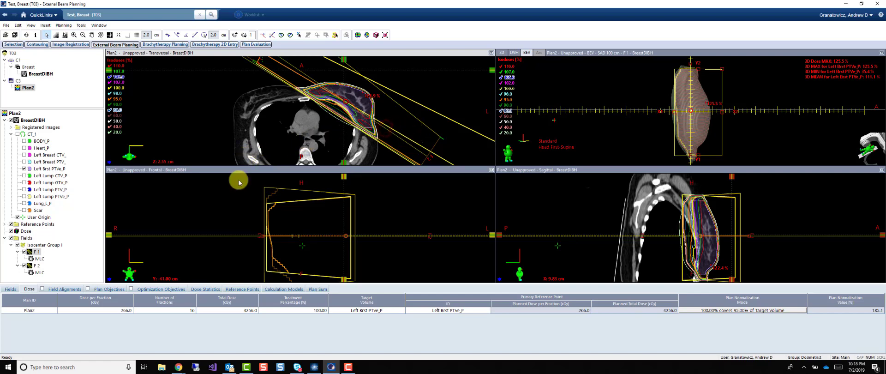
right_click(36, 252)
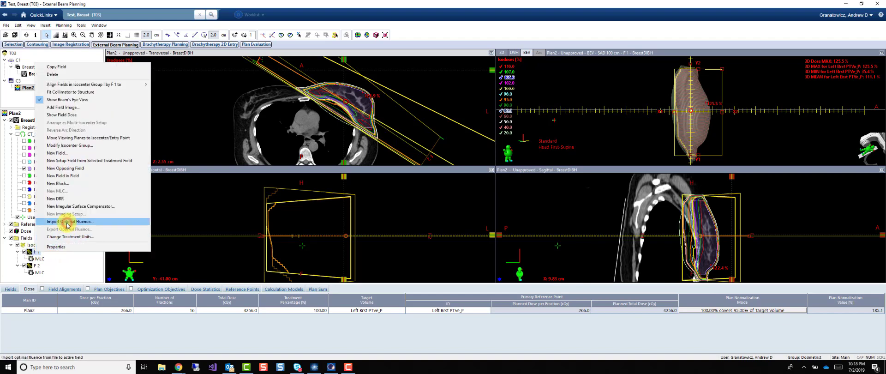
click(67, 221)
click(390, 184)
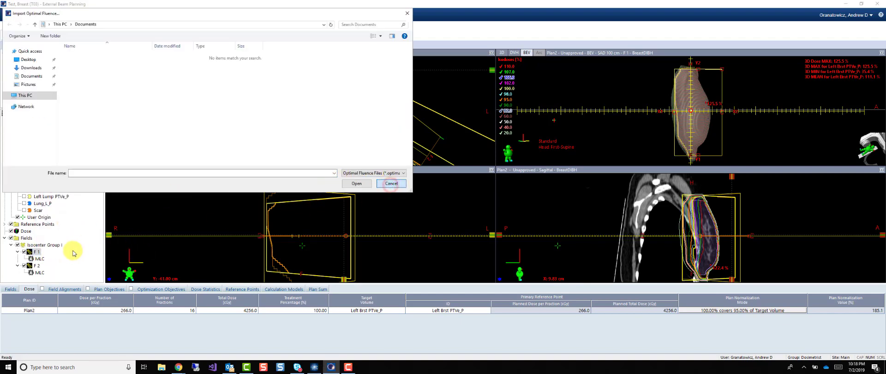
Add an irregular surface compensator to field F 1, accepting the penetration depth
right_click(34, 253)
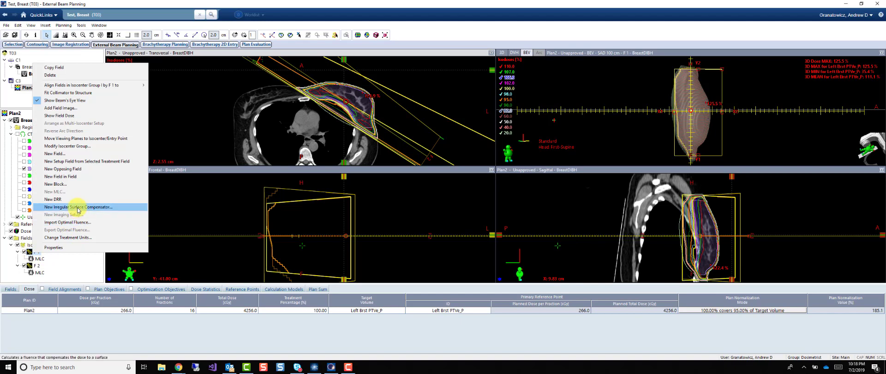
click(78, 208)
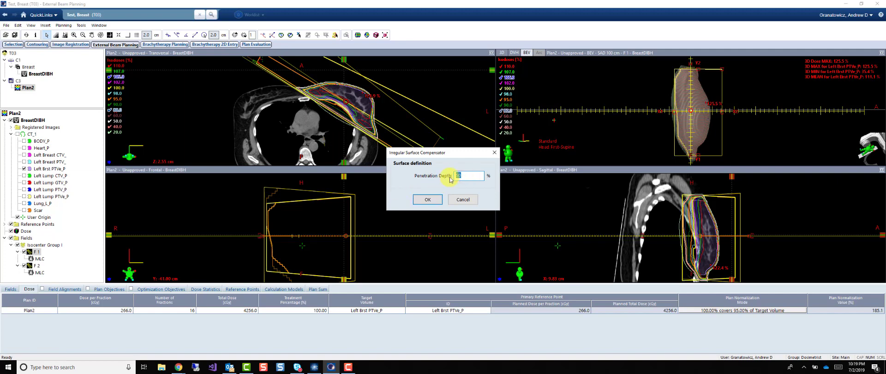
click(438, 201)
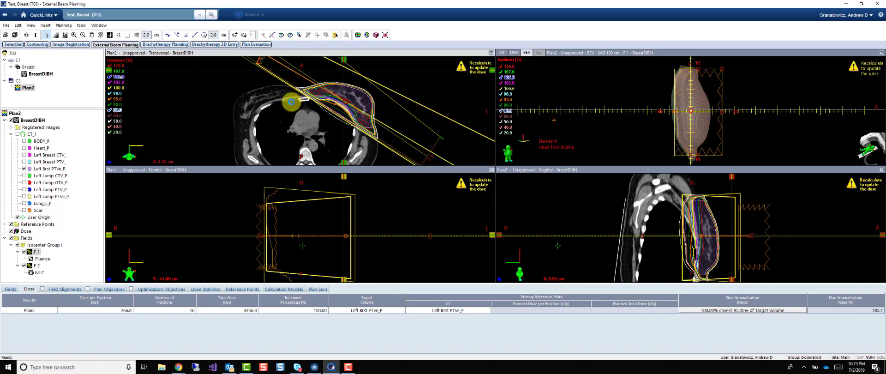
Add an irregular surface compensator to field F 2 with a penetration depth of 46%
right_click(33, 270)
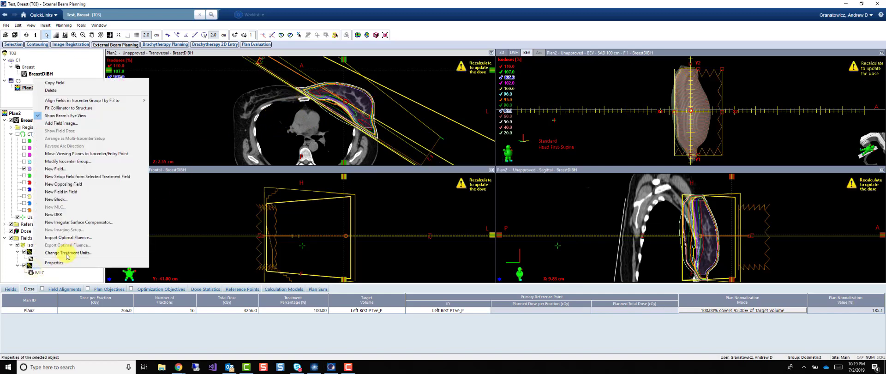
click(65, 224)
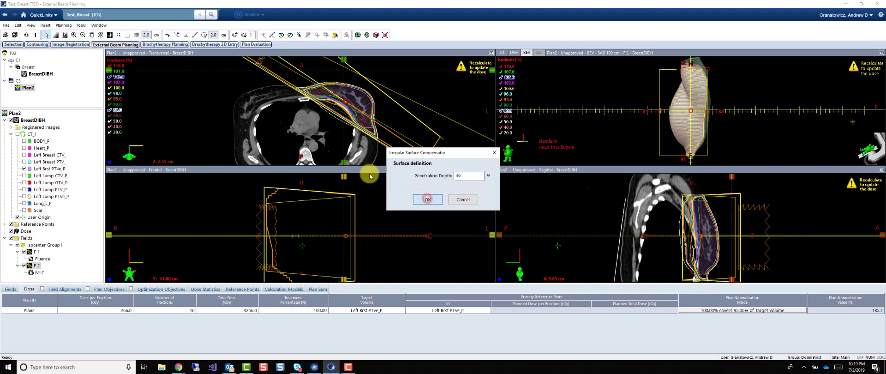
click(428, 200)
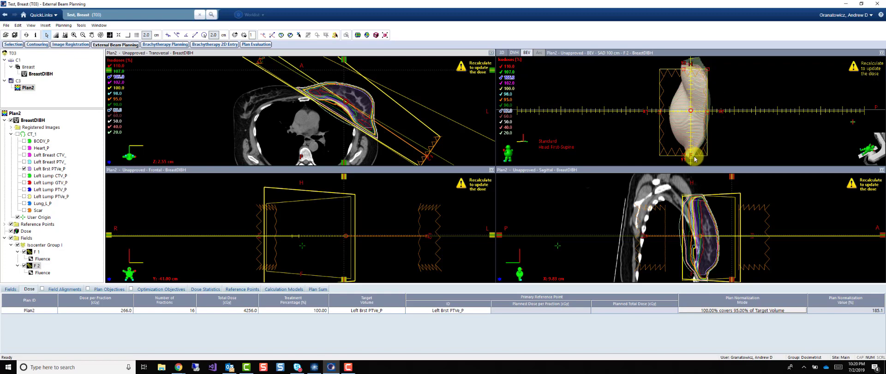
Limit the 3D isodose display to the 50% level by clearing all 3D levels and enabling only that one
right_click(26, 232)
click(53, 282)
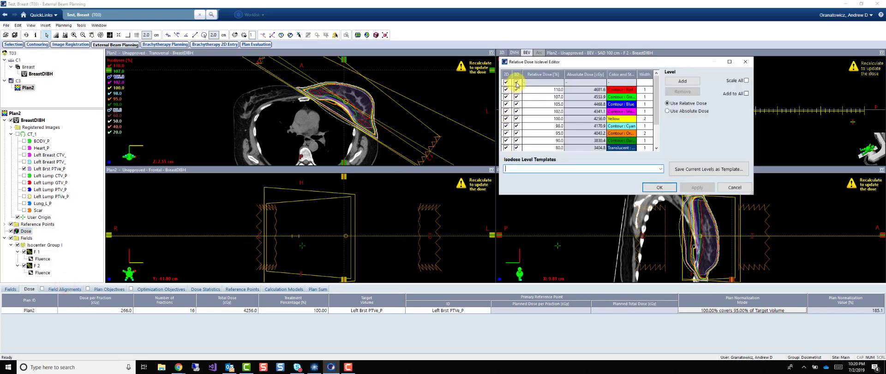
click(516, 82)
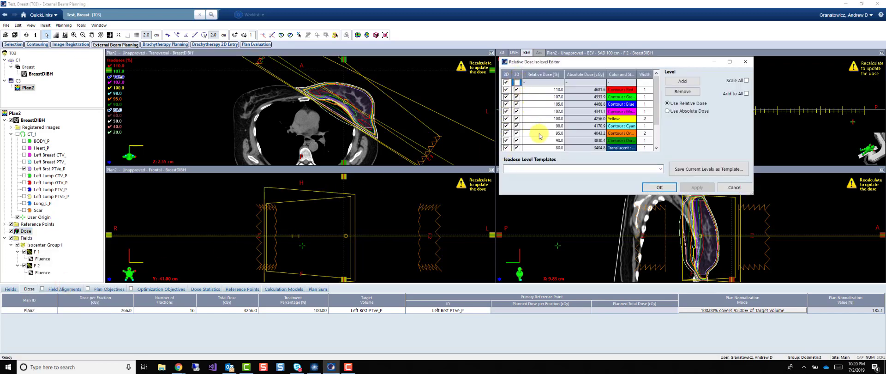
scroll(533, 131, down, 3)
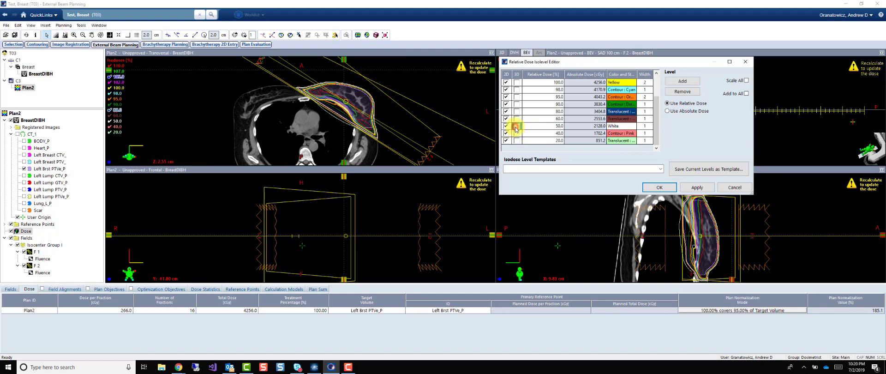
click(516, 127)
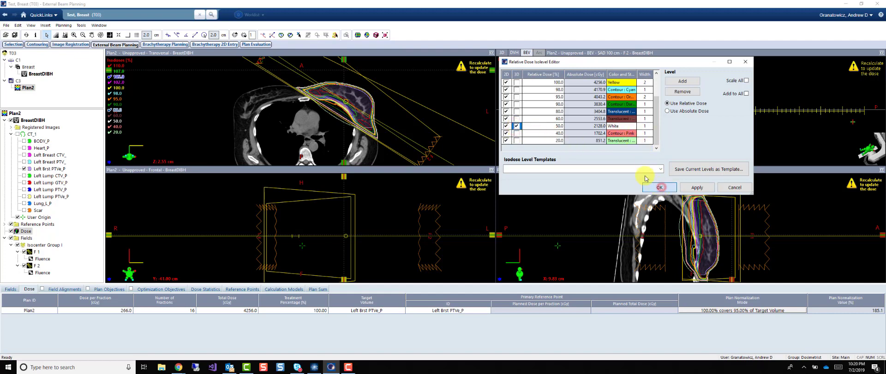
click(660, 187)
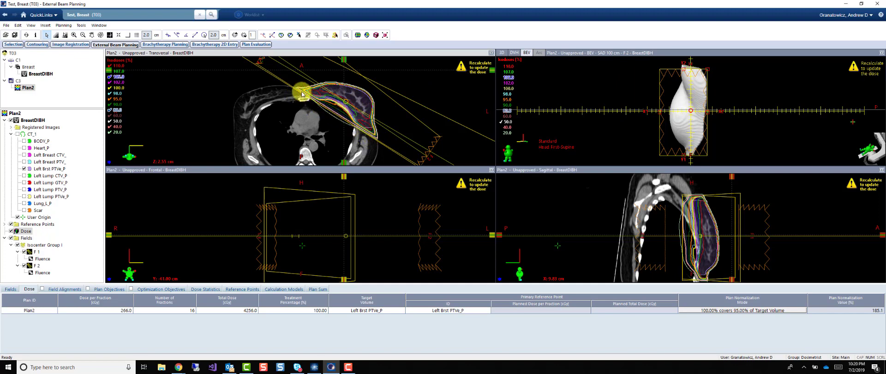
In an enlarged beam's eye view, edit the F 1 fluence and erase it outside the 50% dose surface along the posterior edge with a 1 cm brush
click(882, 54)
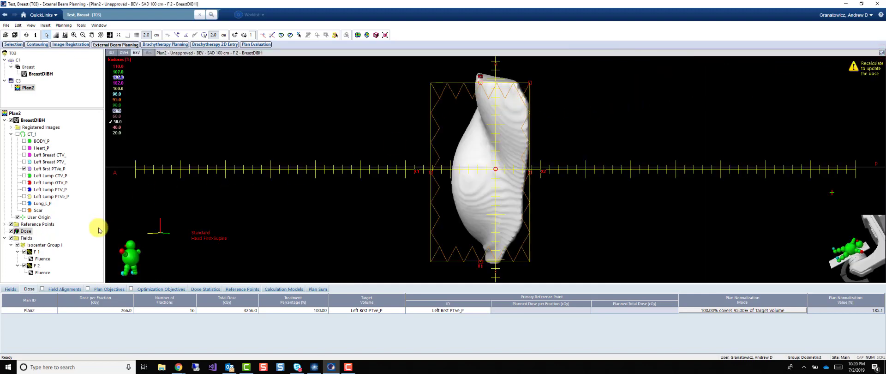
click(36, 260)
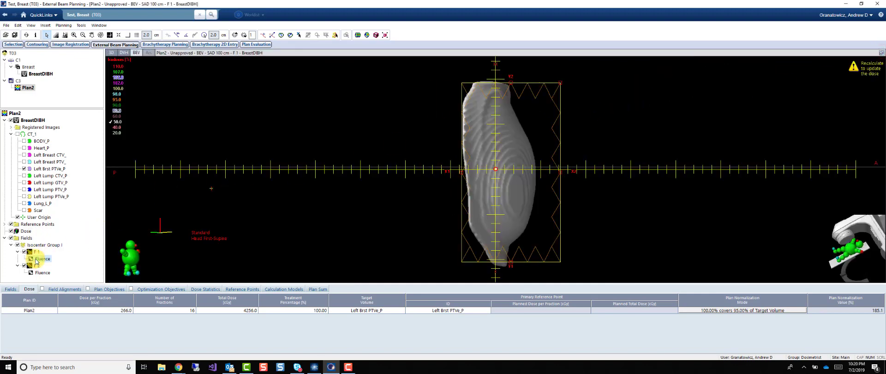
right_click(41, 262)
click(34, 262)
right_click(40, 261)
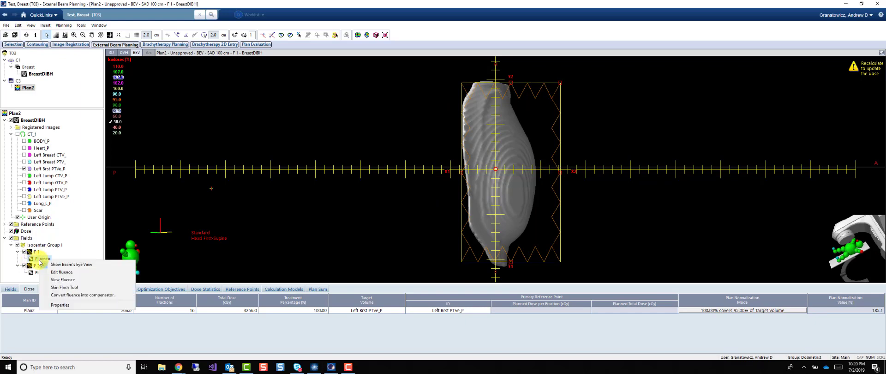
click(62, 272)
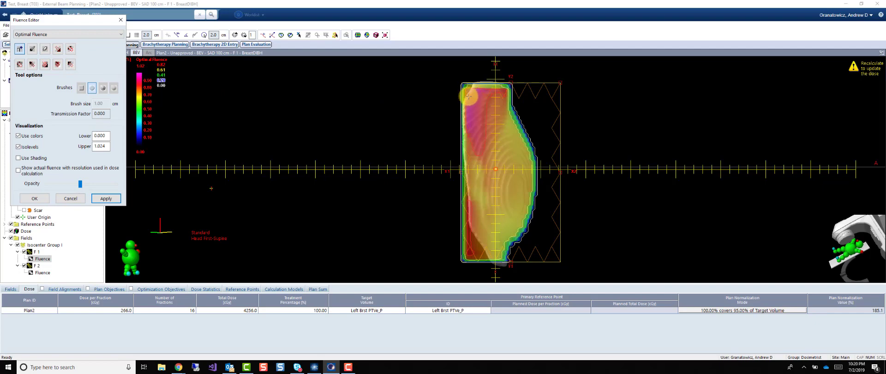
click(45, 50)
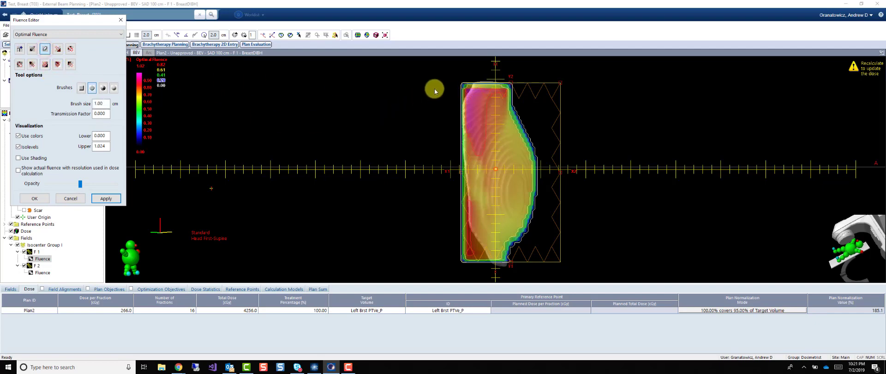
mouse_move(465, 85)
mouse_down()
mouse_move(454, 110)
mouse_move(458, 185)
mouse_move(461, 193)
mouse_move(461, 177)
mouse_move(468, 229)
mouse_move(486, 258)
mouse_move(460, 226)
mouse_move(465, 263)
mouse_move(458, 247)
mouse_up()
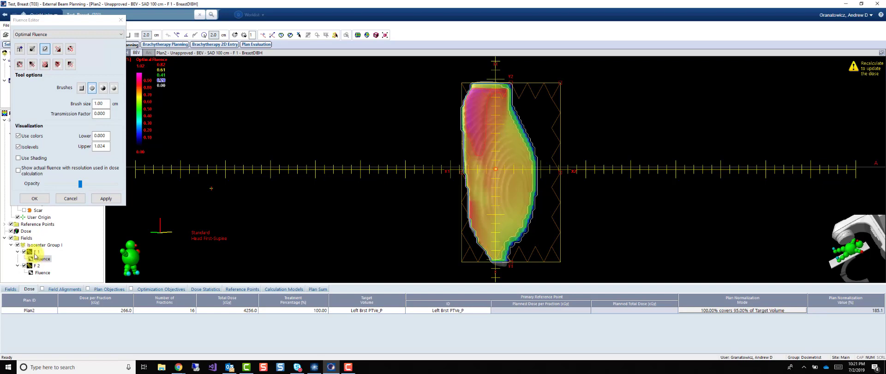
Sample transmission factor 0.709 near the anterior edge of the F 1 fluence, paint skin flash beyond that edge with a 2 cm brush, and apply it
click(20, 50)
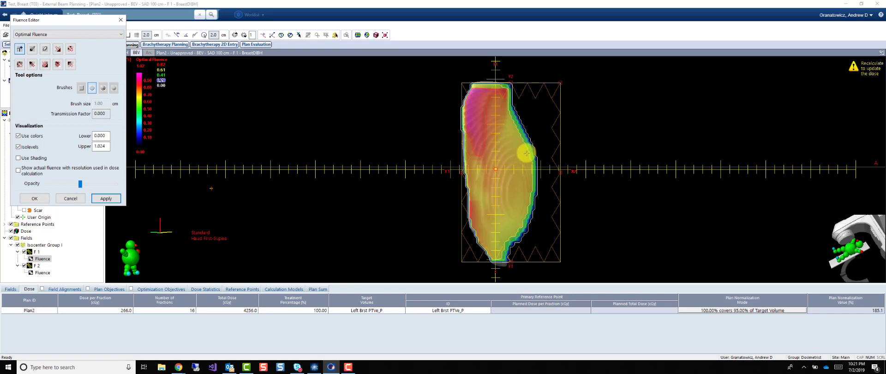
click(526, 152)
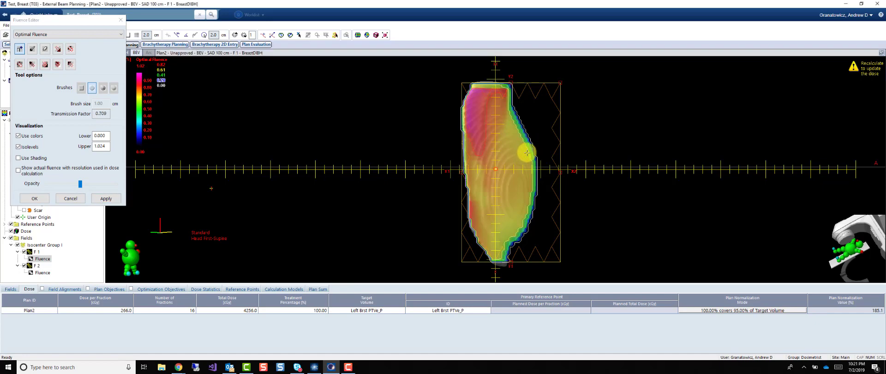
click(31, 49)
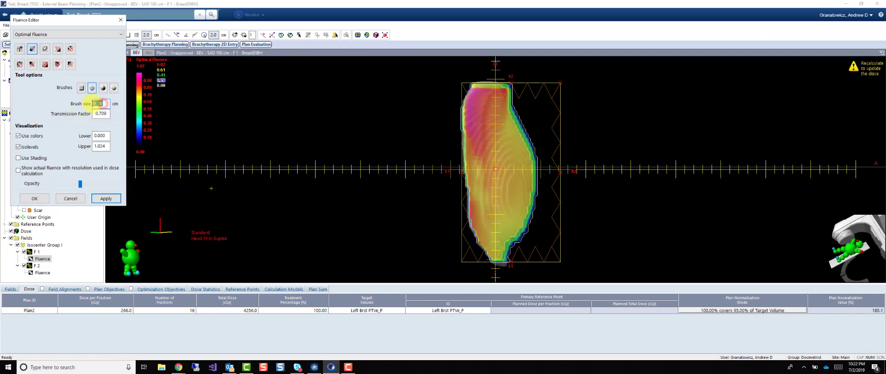
key(Tab)
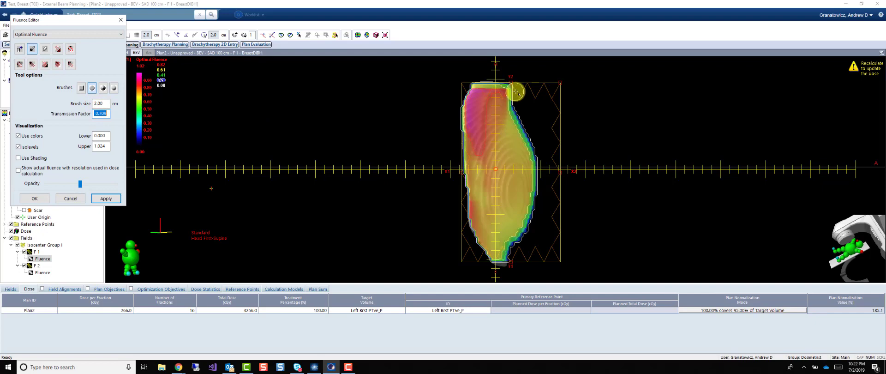
mouse_move(517, 93)
mouse_down()
mouse_move(540, 159)
mouse_move(542, 199)
mouse_move(510, 252)
mouse_move(535, 254)
mouse_move(555, 193)
mouse_move(531, 95)
mouse_up()
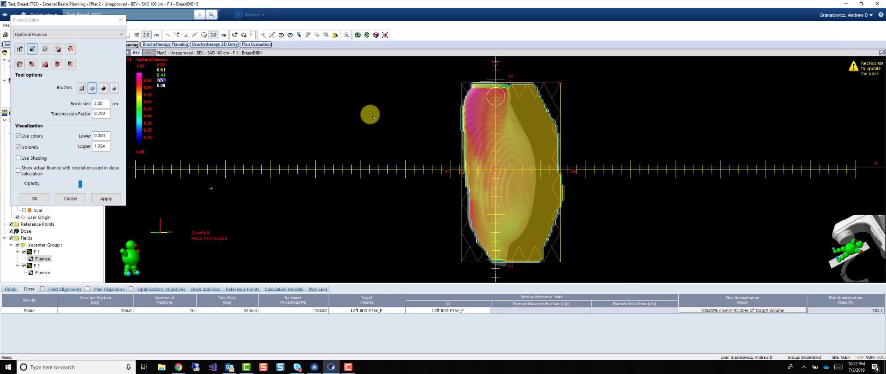
click(106, 199)
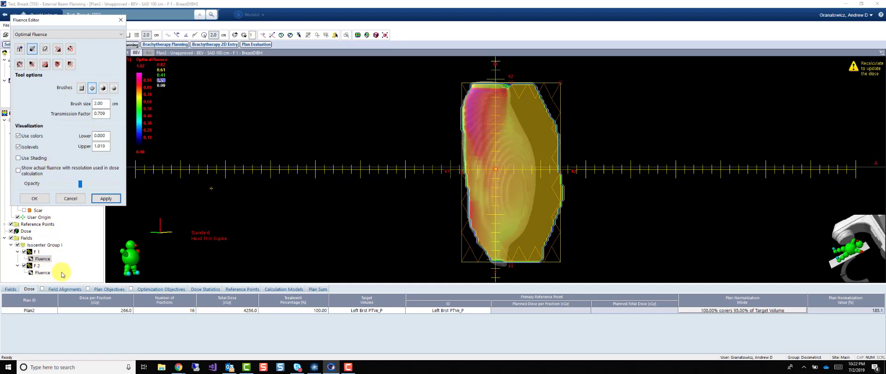
Minimize the fluence opacity for F 2, erase its fluence outside the 50% dose surface along the posterior edge with a 2 cm brush, and accept the edits
click(41, 274)
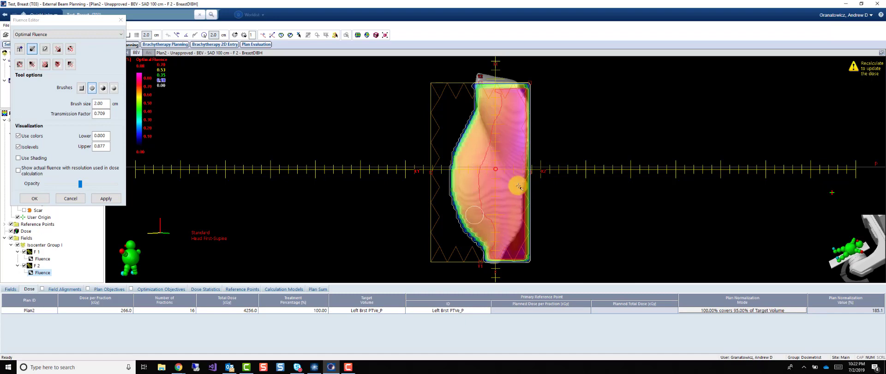
drag(80, 187, 42, 186)
drag(97, 184, 2, 188)
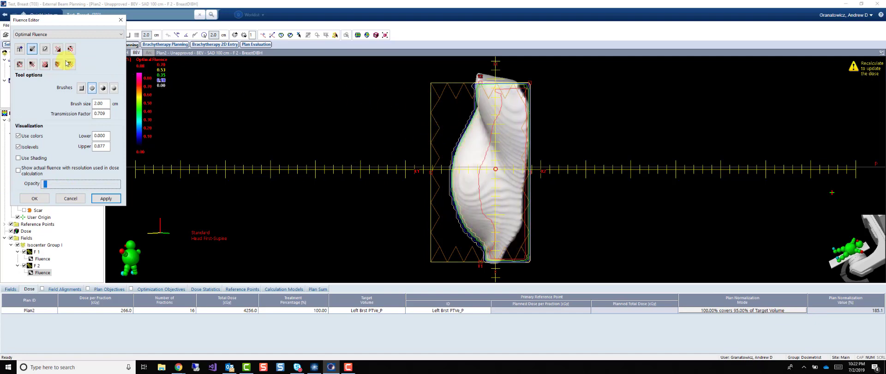
click(44, 51)
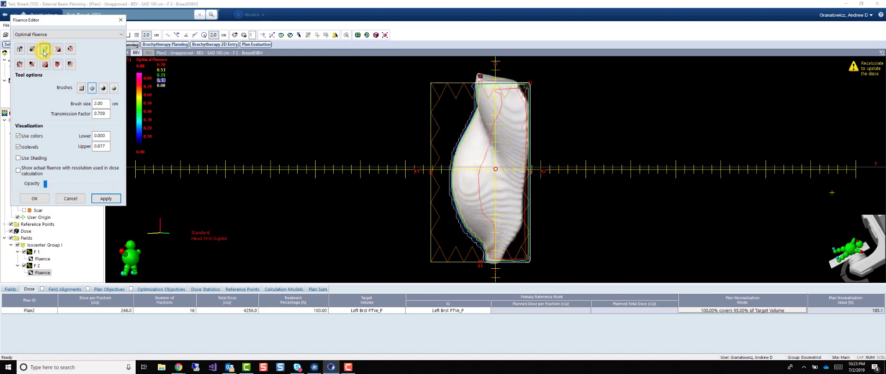
click(522, 75)
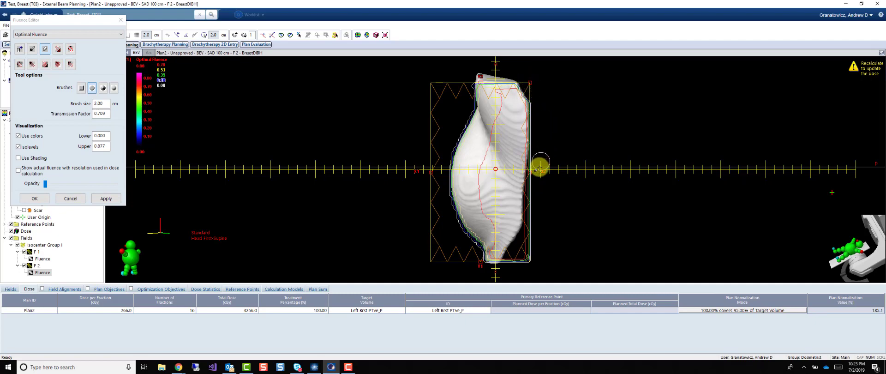
mouse_move(535, 171)
mouse_down()
mouse_move(524, 234)
mouse_move(503, 264)
mouse_up()
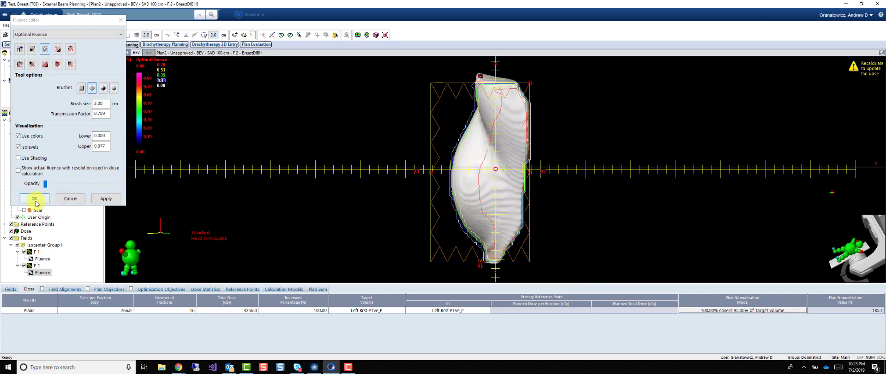
click(115, 201)
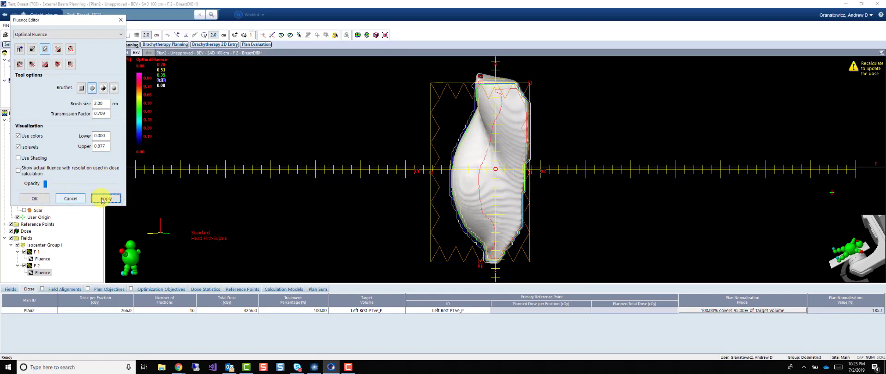
click(36, 199)
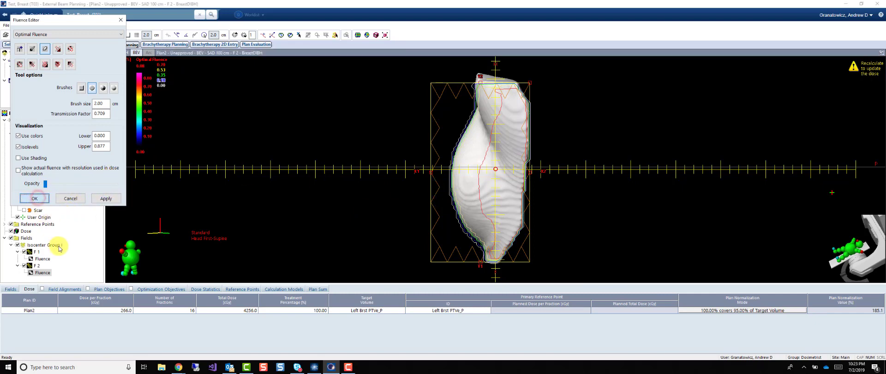
Use the Skin Flash Tool on the F 2 fluence to paint flash beyond the anterior breast edge with a 20 mm brush
right_click(41, 276)
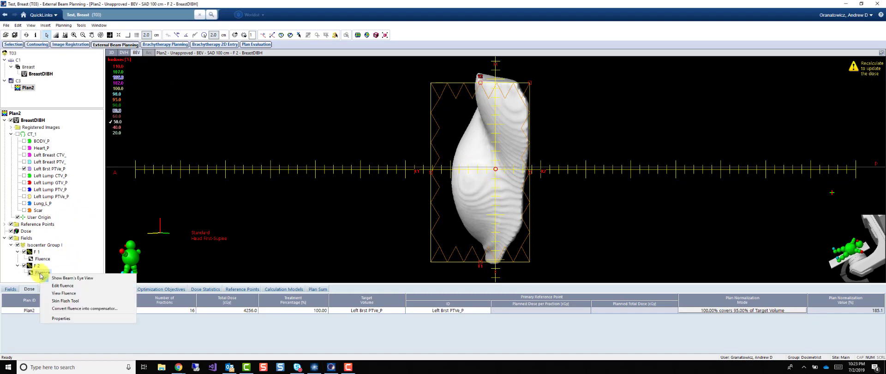
click(73, 302)
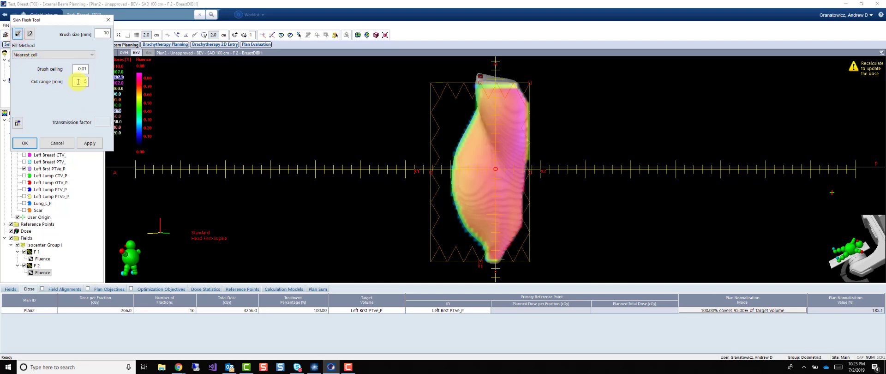
click(100, 34)
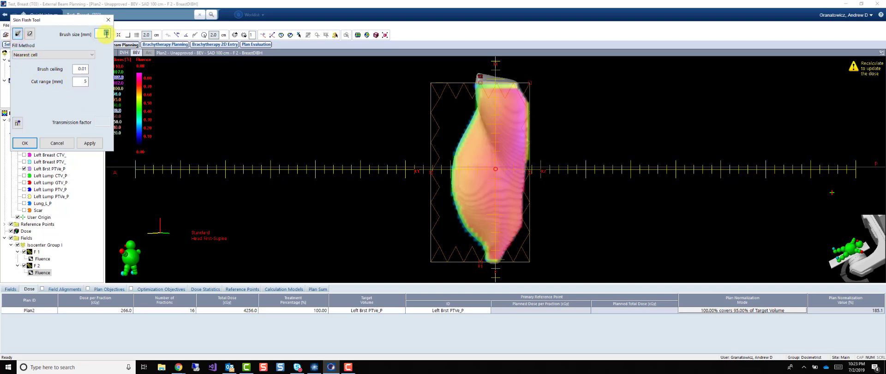
text(2)
key(Tab)
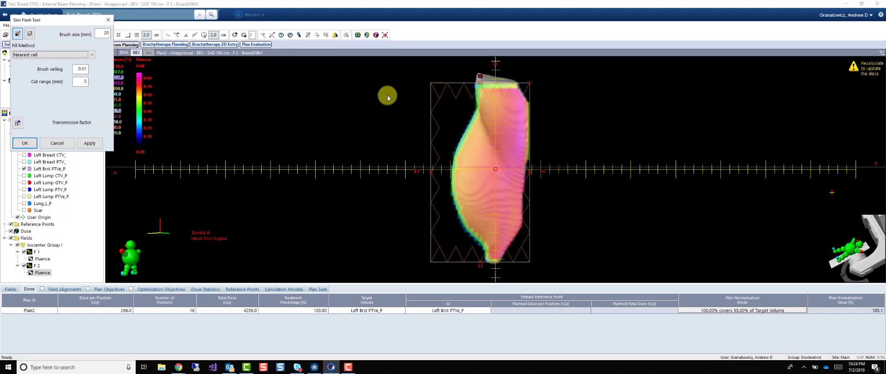
click(470, 92)
mouse_move(472, 92)
mouse_down()
mouse_move(469, 106)
mouse_move(463, 91)
mouse_move(498, 111)
mouse_move(471, 113)
mouse_move(462, 100)
mouse_up()
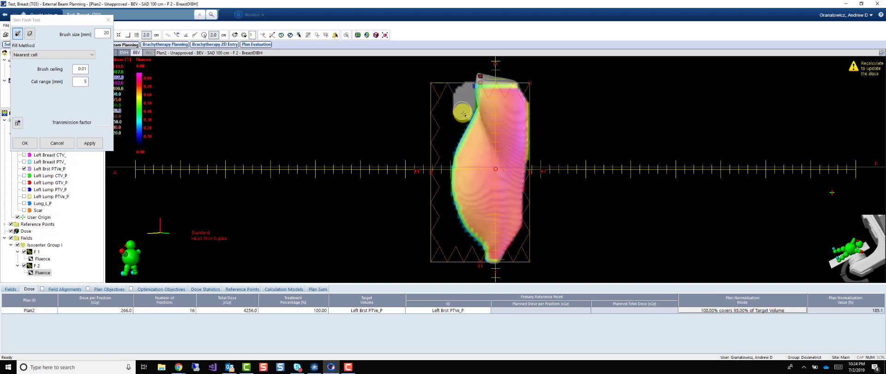
mouse_move(461, 122)
mouse_down()
mouse_move(461, 113)
mouse_move(447, 179)
mouse_move(452, 209)
mouse_move(484, 258)
mouse_move(451, 225)
mouse_move(441, 193)
mouse_move(435, 160)
mouse_move(451, 93)
mouse_move(434, 188)
mouse_move(439, 222)
mouse_move(475, 253)
mouse_move(466, 235)
mouse_up()
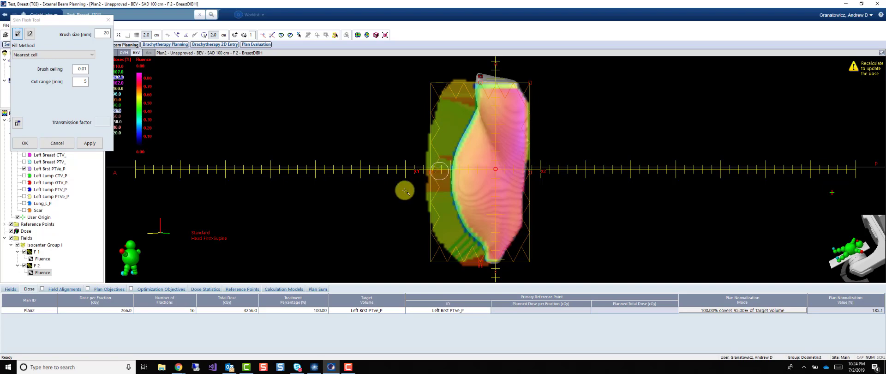
click(86, 145)
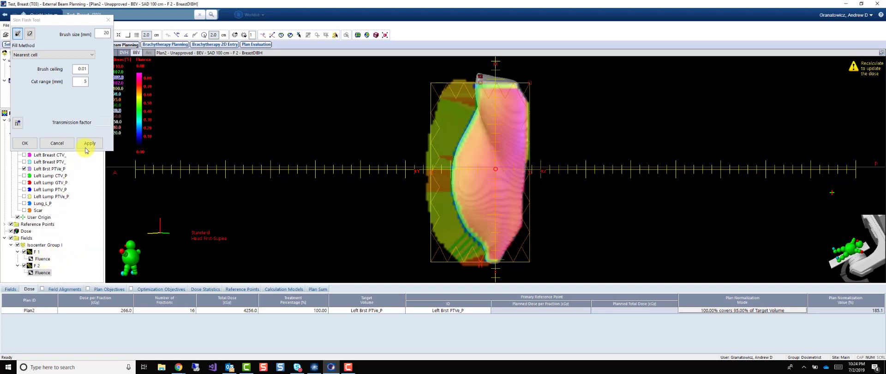
Compare the F 2 skin flash with the F 1 fluence, then accept it and recalculate the plan dose
click(43, 259)
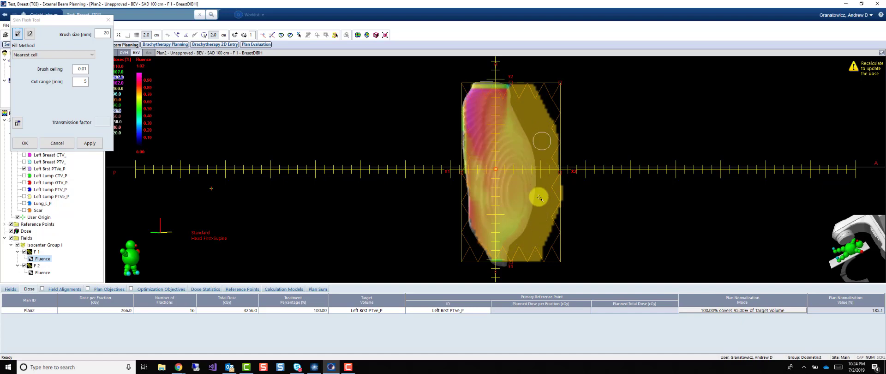
click(42, 273)
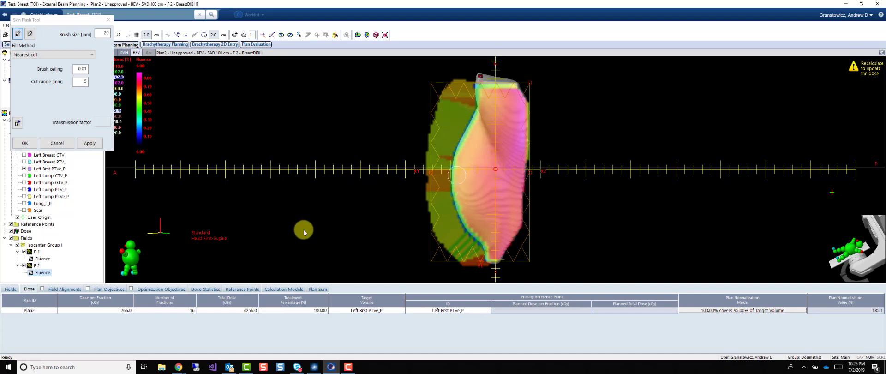
click(30, 144)
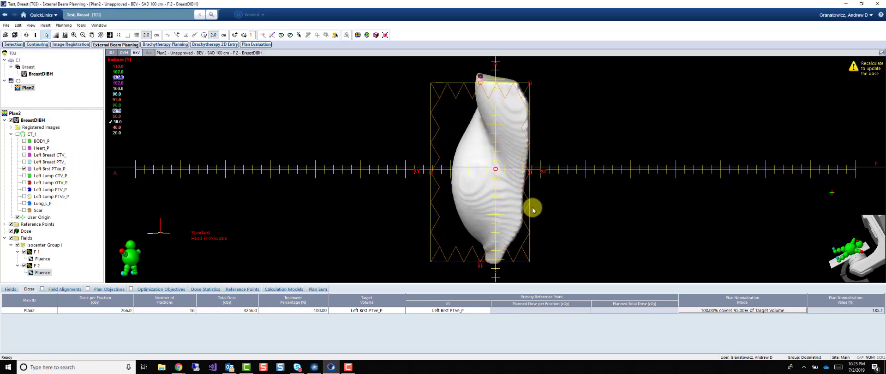
click(358, 36)
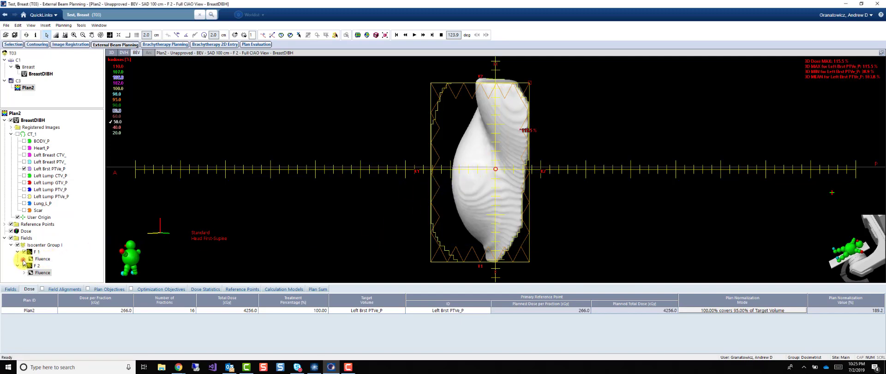
Show the F 1 MLC in the beam's eye view and play its leaf motion through the control points
click(24, 260)
click(41, 267)
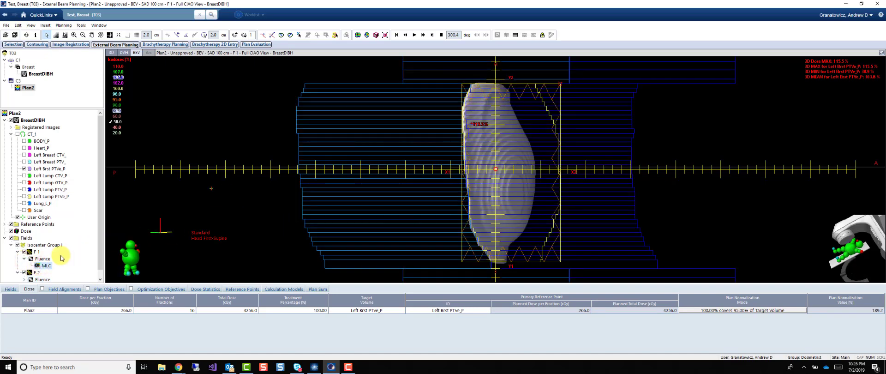
click(41, 260)
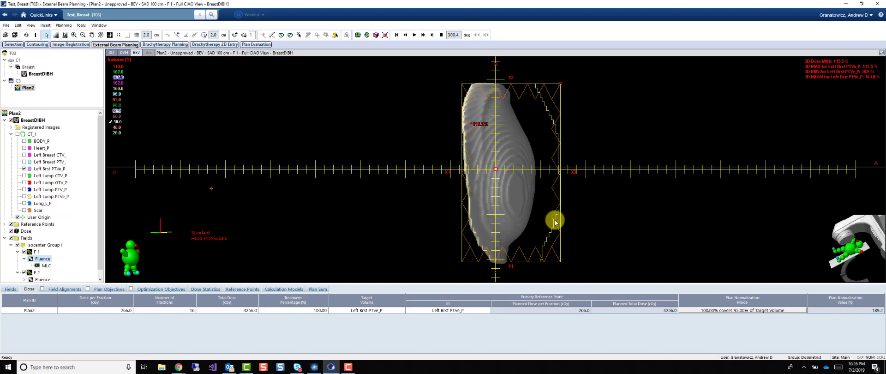
click(46, 266)
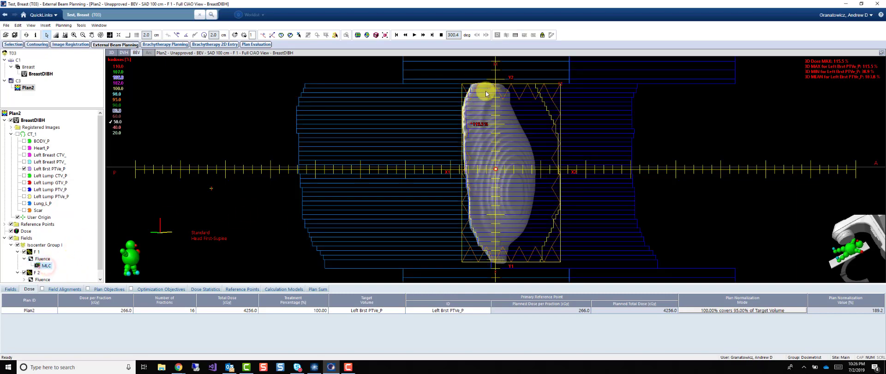
click(413, 35)
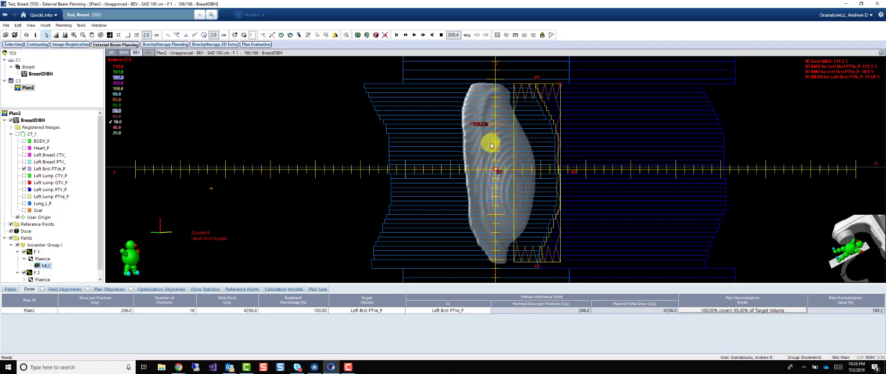
Return to the four-view layout and examine the isodose coverage across the transversal slices of the left breast
click(881, 53)
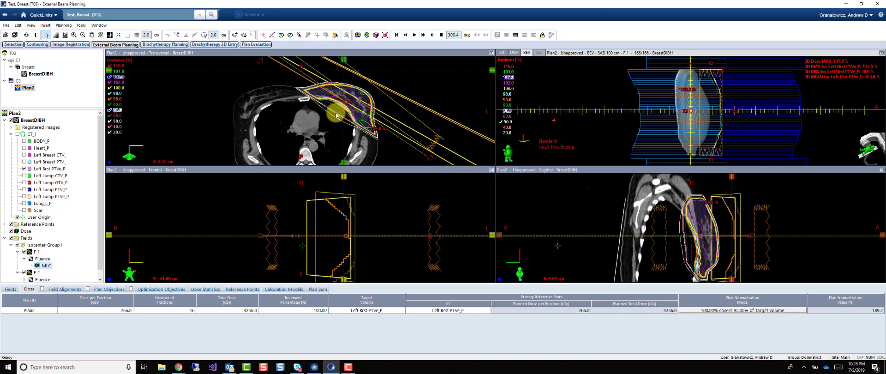
scroll(334, 120, up, 10)
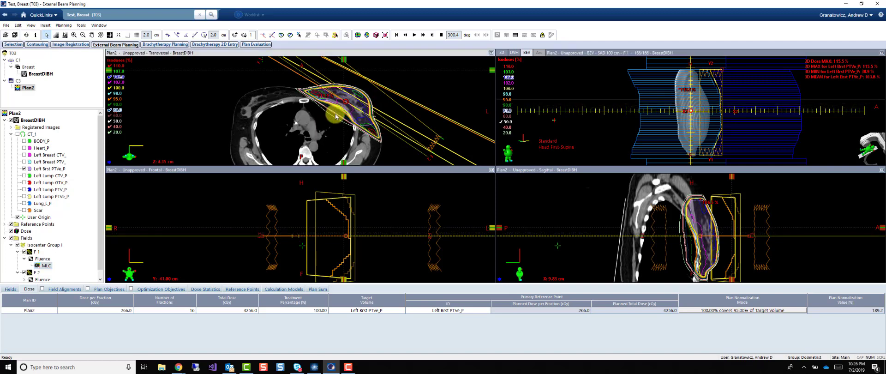
scroll(338, 121, up, 5)
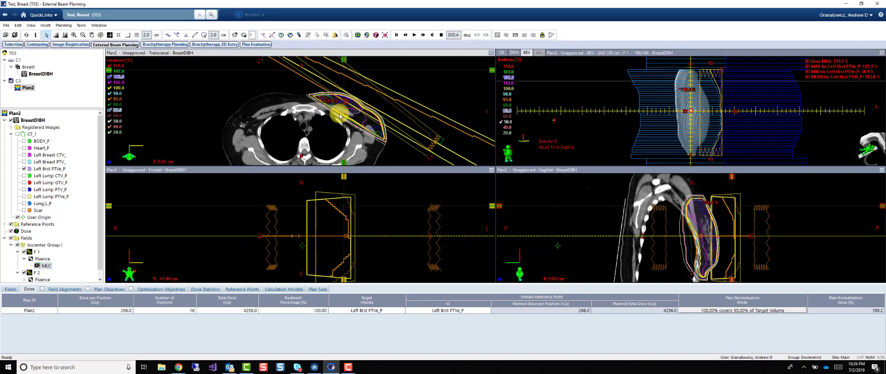
scroll(337, 118, down, 6)
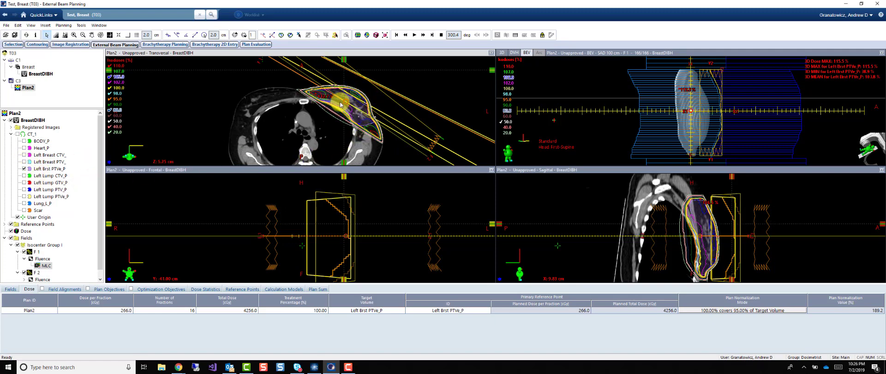
scroll(341, 104, down, 7)
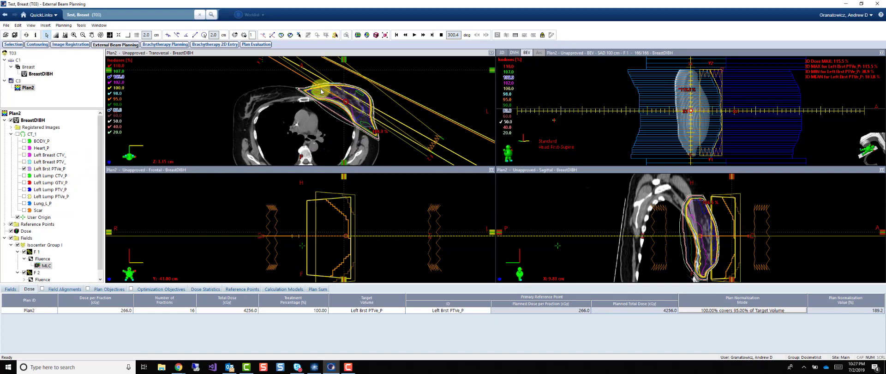
scroll(332, 99, up, 4)
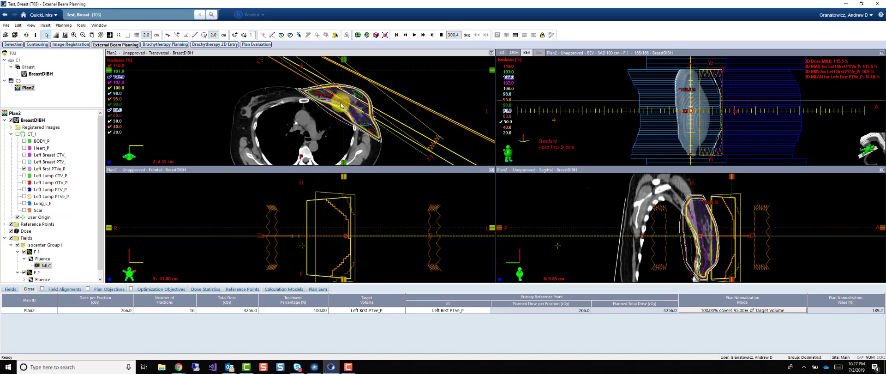
scroll(341, 104, up, 7)
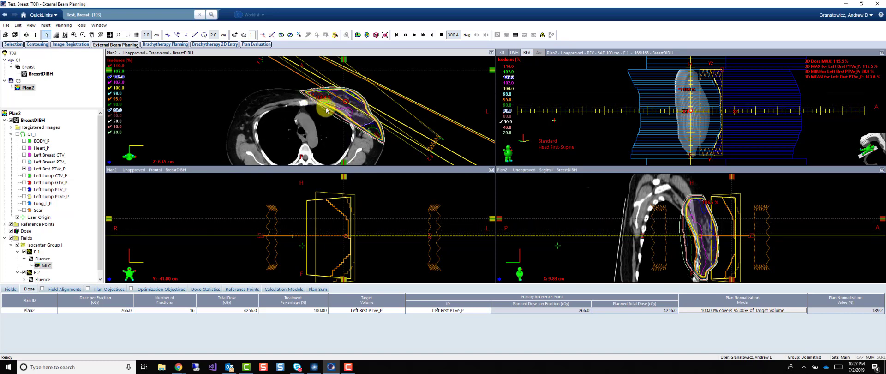
scroll(347, 125, down, 10)
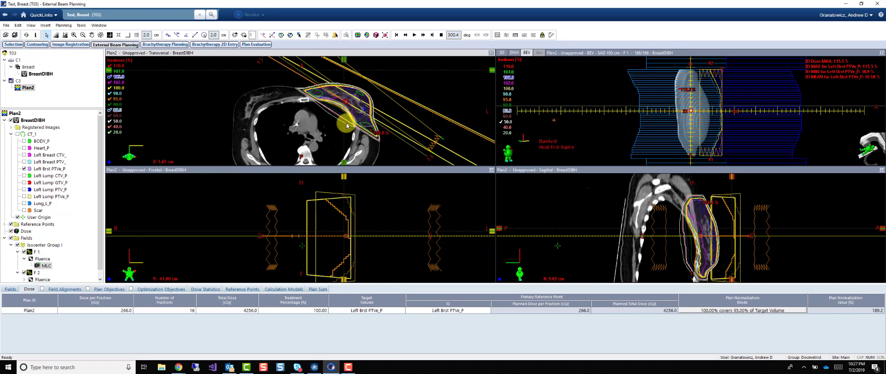
scroll(347, 125, down, 1)
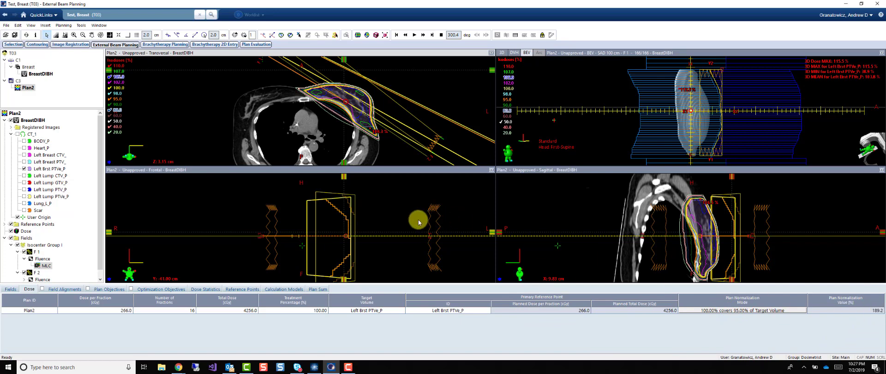
Scale the Plan2 field weights to a total of 1.000 and apply them
key(ctrl+w)
click(268, 206)
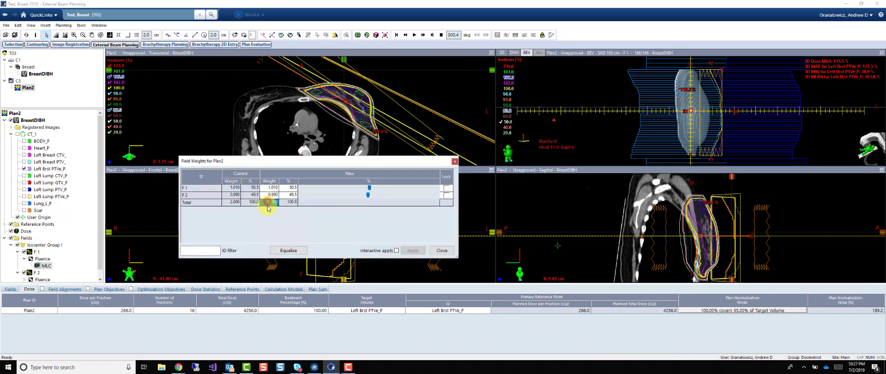
key(Tab)
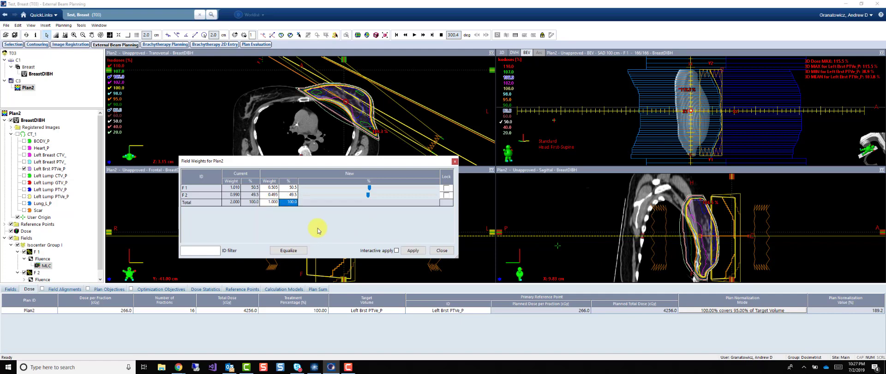
click(411, 251)
click(434, 252)
Normalize Plan2 so that 95% of the dose covers 98% of the target volume
double_click(718, 313)
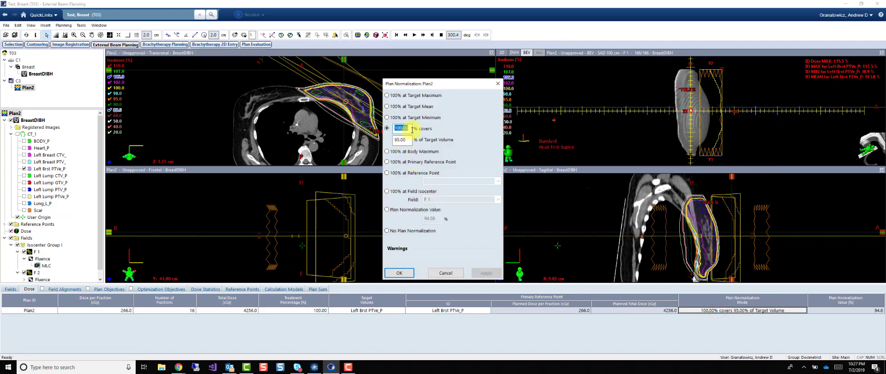
text(95)
click(407, 139)
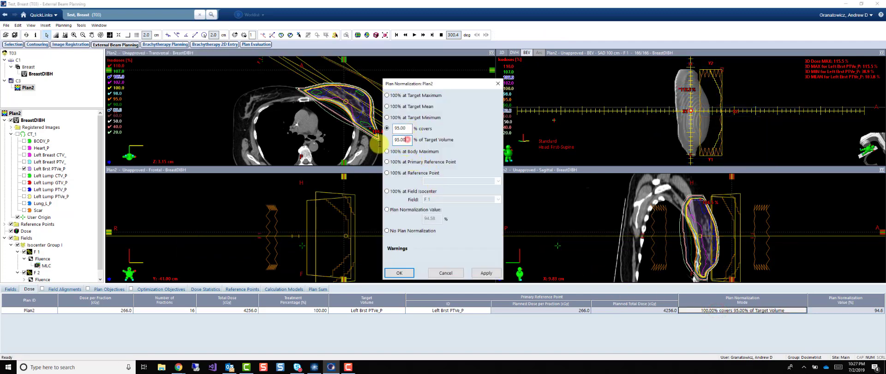
text(98)
click(481, 272)
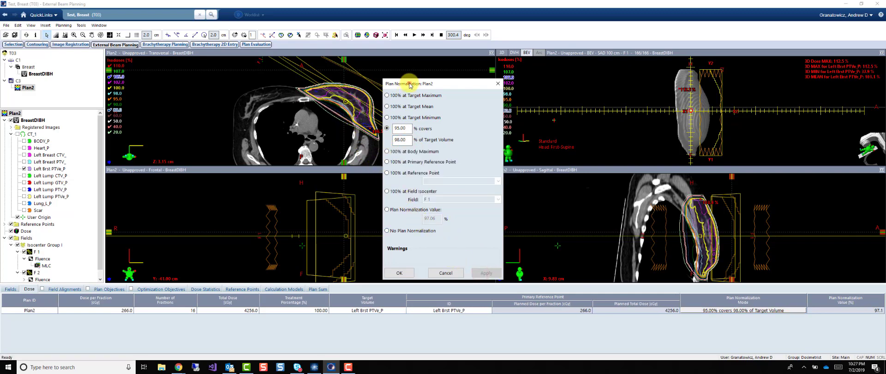
Try normalizing Plan2 so that 95% of the dose covers 99% of the target volume
drag(395, 82, 436, 83)
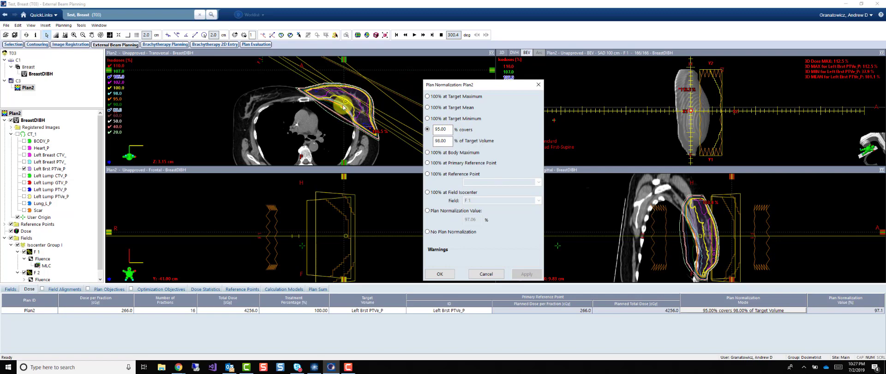
double_click(441, 139)
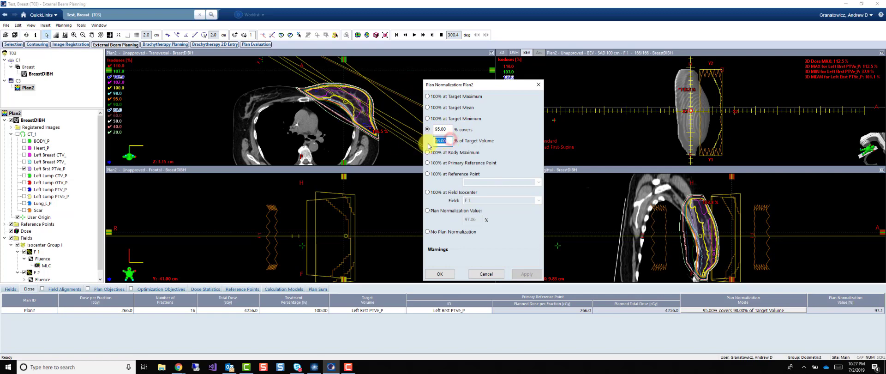
text(99)
click(526, 274)
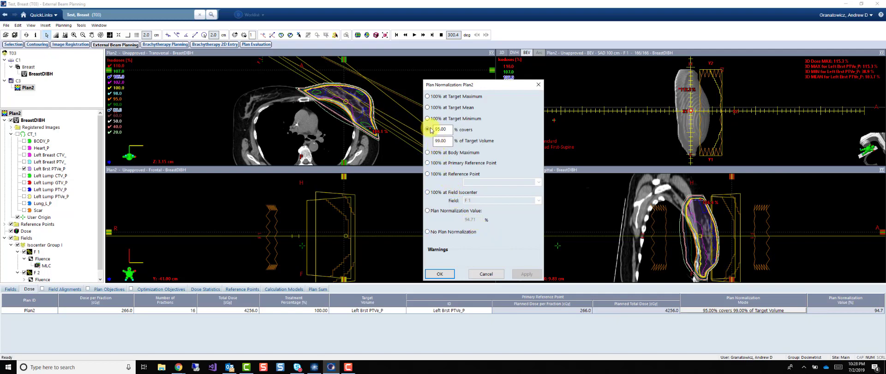
Normalize Plan2 so that 95% covers 98.50% of the target volume, and switch the mode to a fixed plan normalization value of 96.14%
double_click(446, 141)
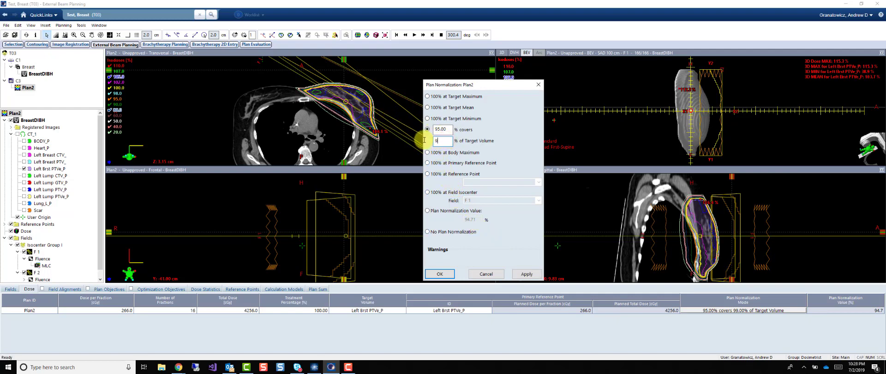
click(519, 273)
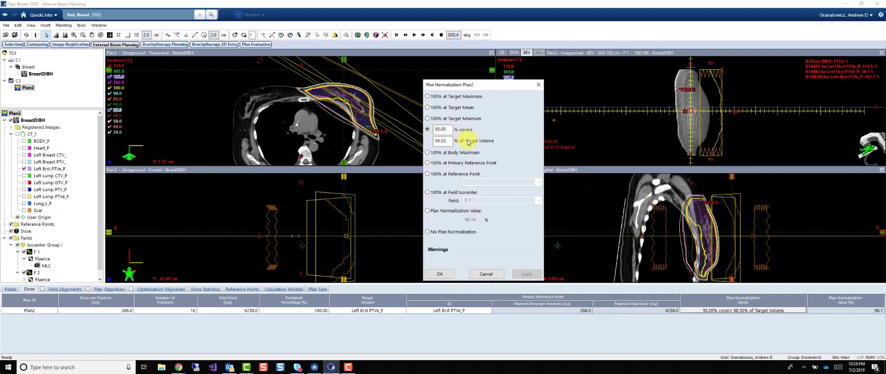
click(452, 214)
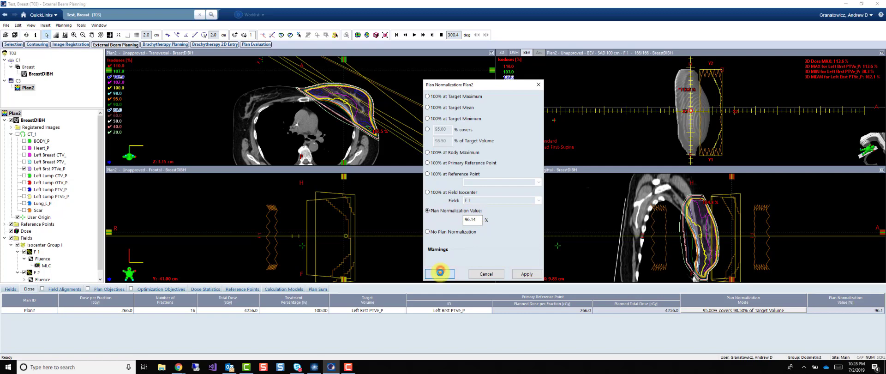
Accept the fixed plan normalization value of 96.14% for Plan2
click(441, 272)
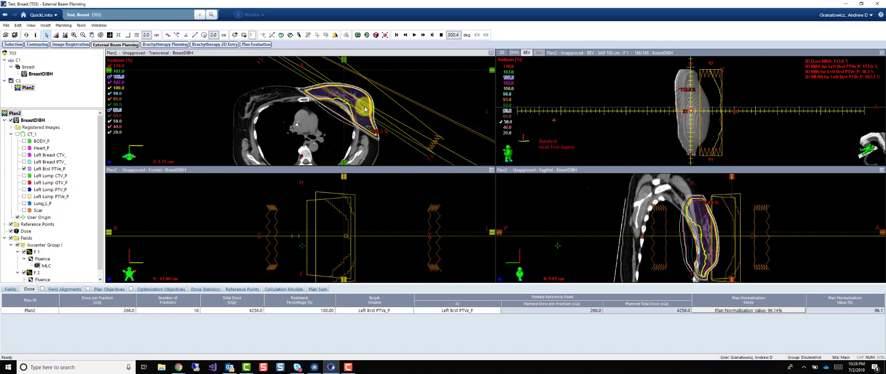
Examine the isodose coverage slice by slice in an enlarged transversal view, with Left Lump GTV_P displayed
click(492, 52)
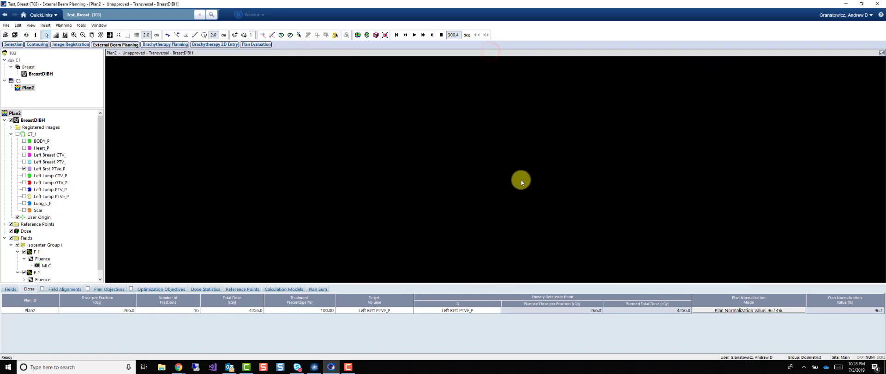
scroll(587, 172, up, 10)
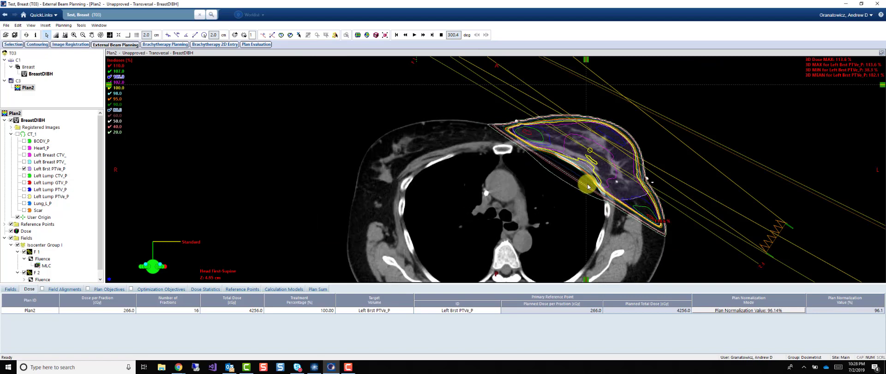
click(24, 182)
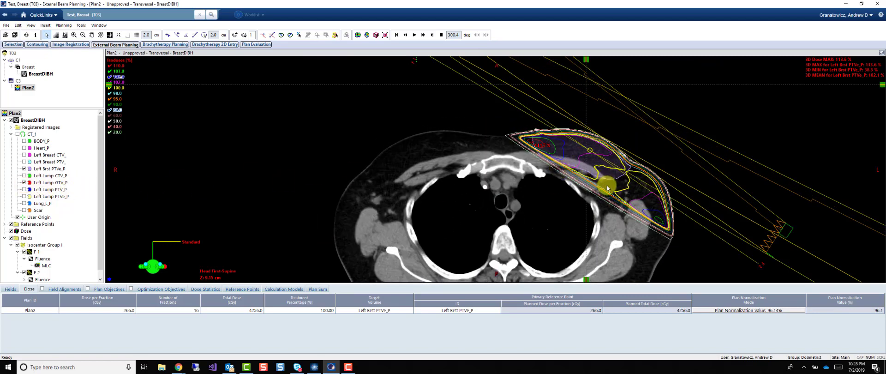
scroll(604, 185, up, 5)
scroll(607, 187, down, 10)
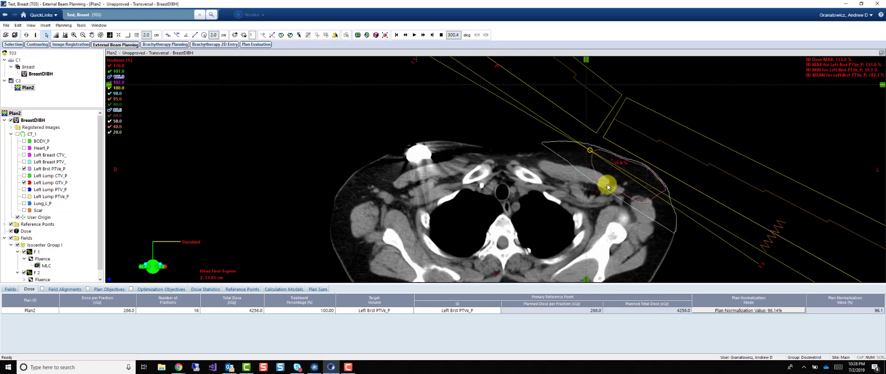
scroll(608, 187, down, 11)
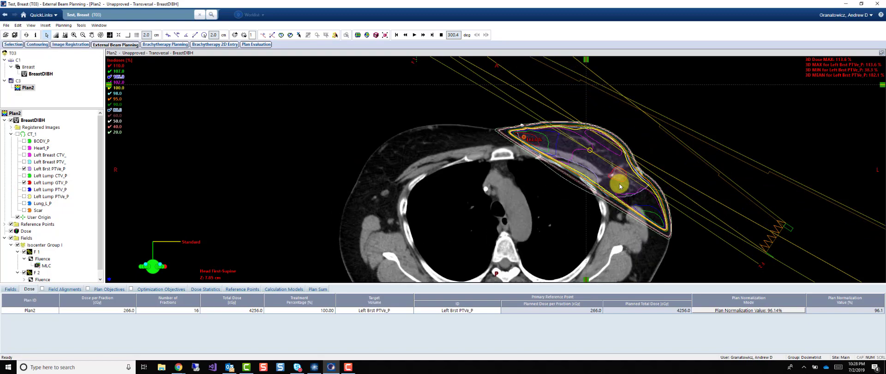
scroll(618, 183, down, 13)
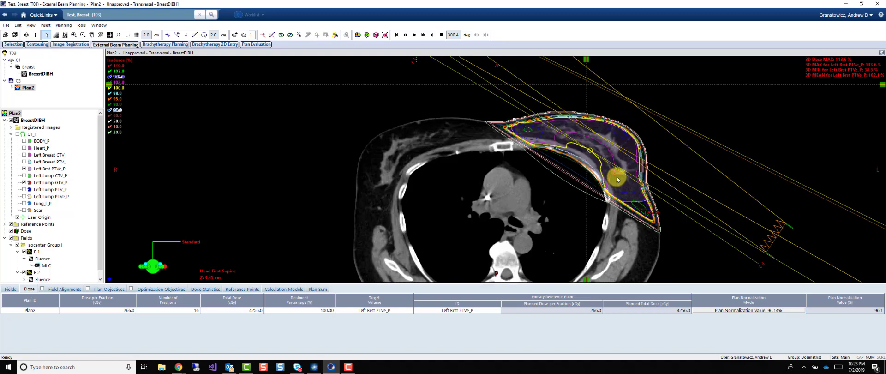
scroll(610, 166, up, 5)
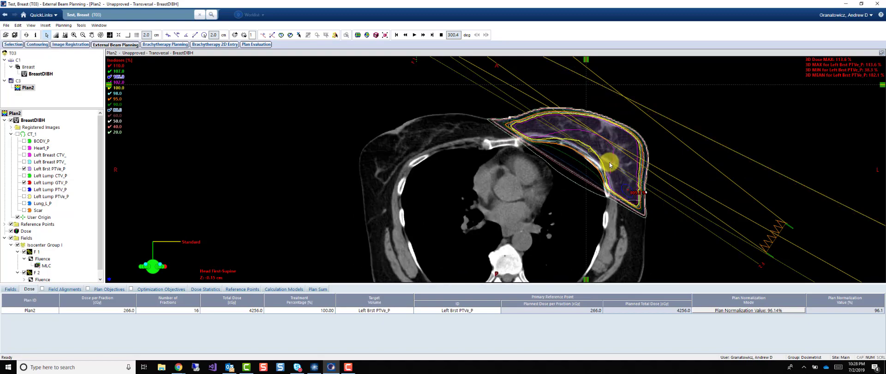
scroll(610, 169, up, 16)
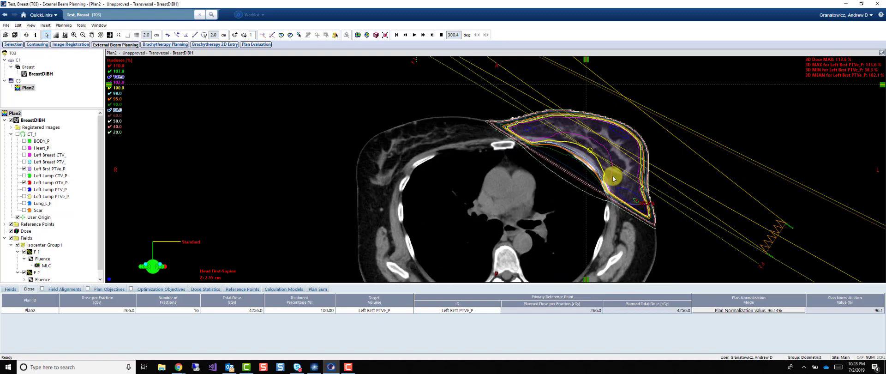
scroll(609, 178, up, 5)
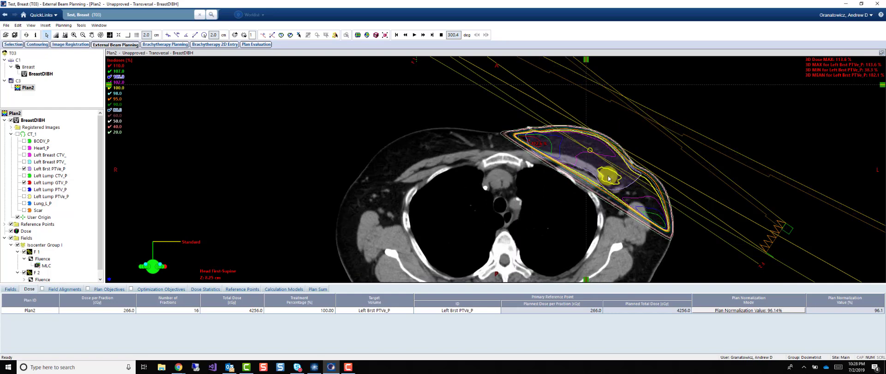
scroll(614, 185, down, 2)
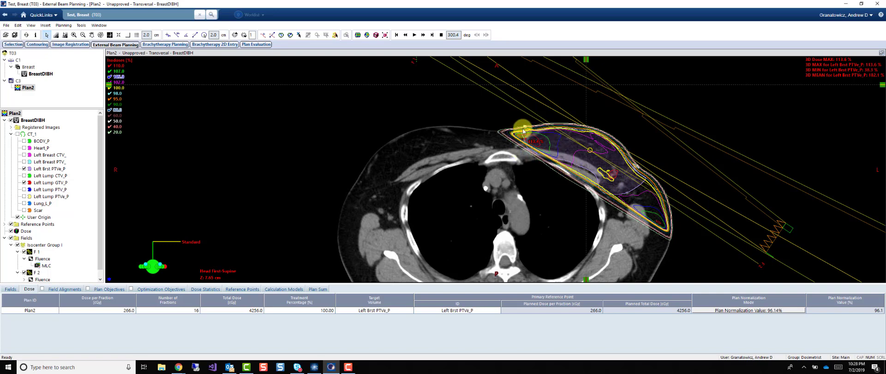
click(881, 54)
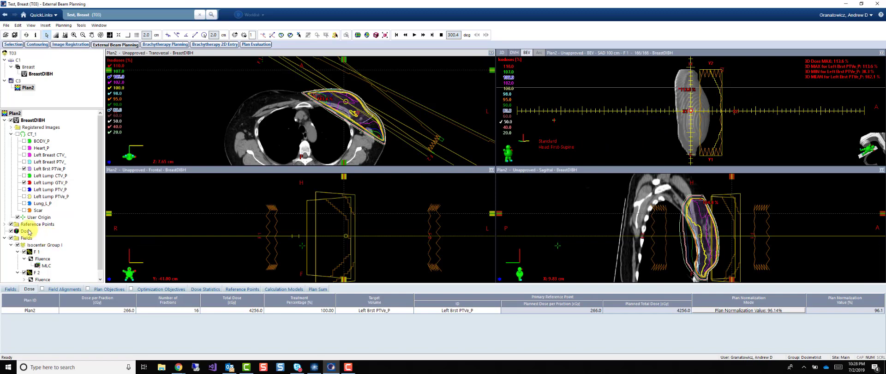
Enable 3D display of the 105% isodose level and set its colour to blue
right_click(27, 232)
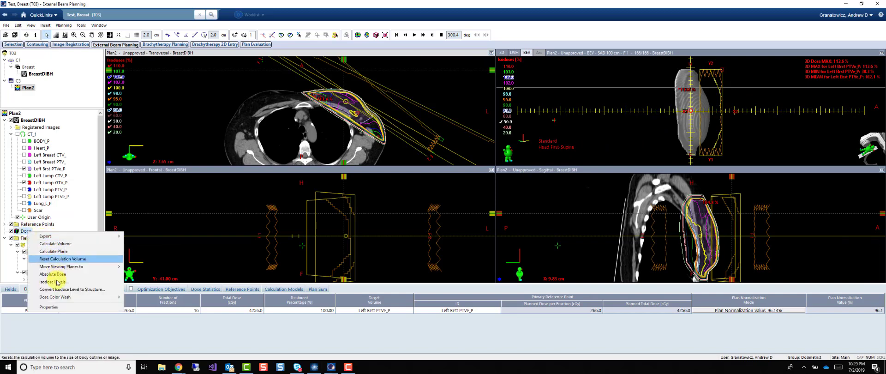
click(55, 279)
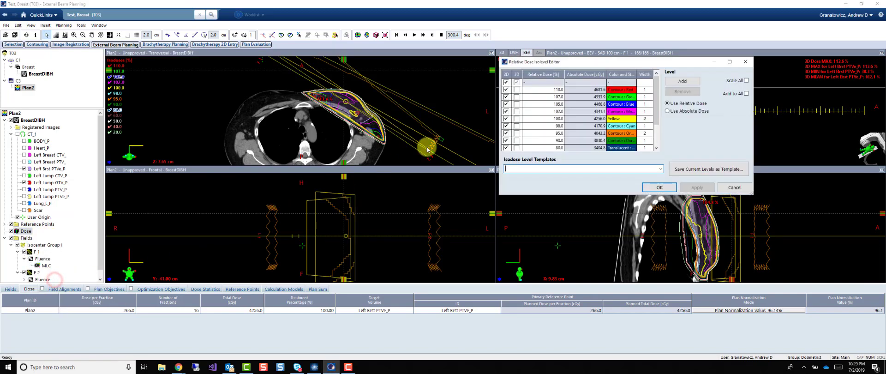
click(517, 106)
click(622, 104)
click(629, 105)
click(632, 105)
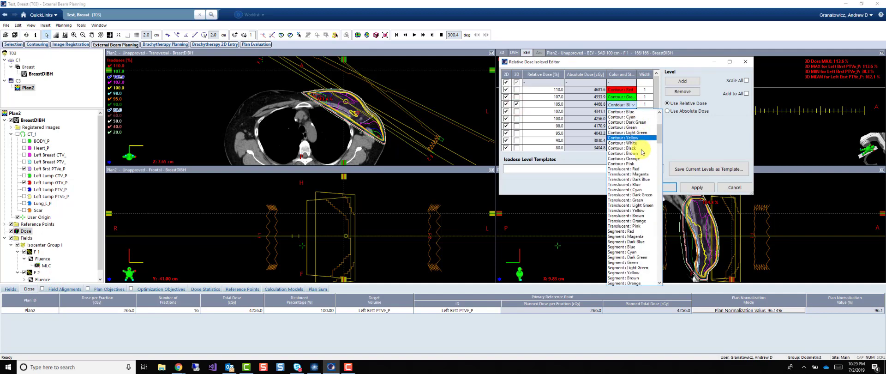
click(634, 250)
click(654, 187)
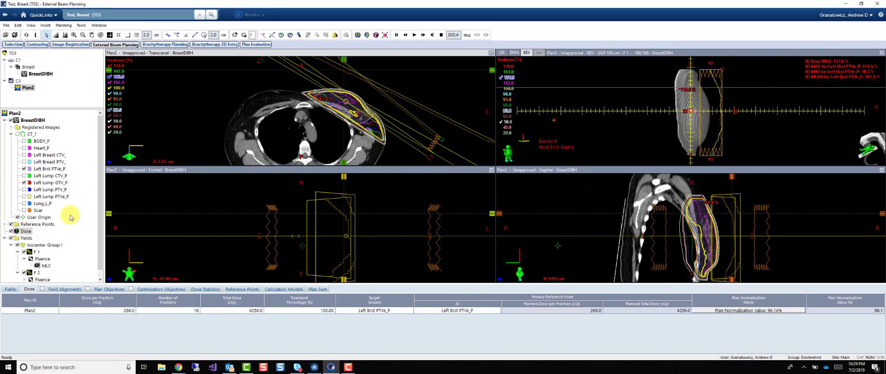
Turn off 3D display of the 50% isodose level and hide the Left Brst PTVe_P and Left Lump GTV_P structures
right_click(26, 231)
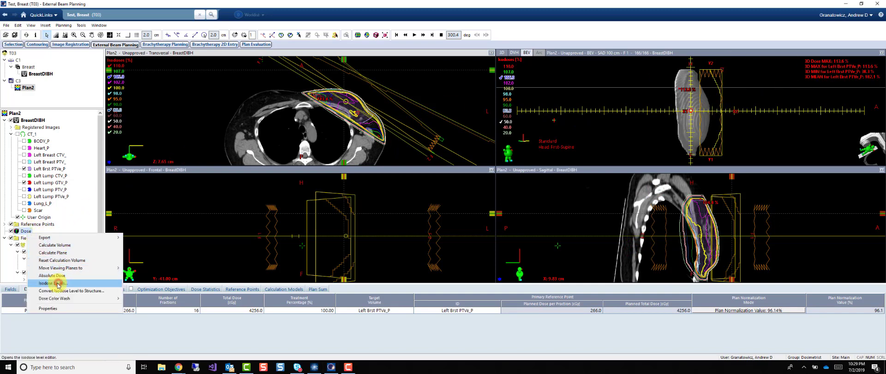
click(58, 283)
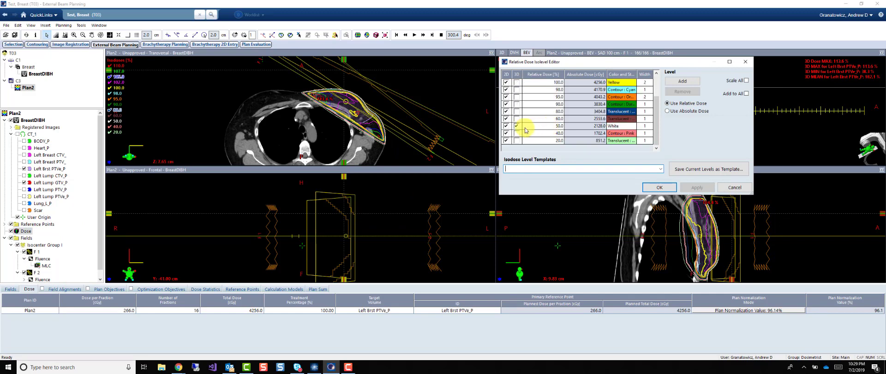
click(516, 125)
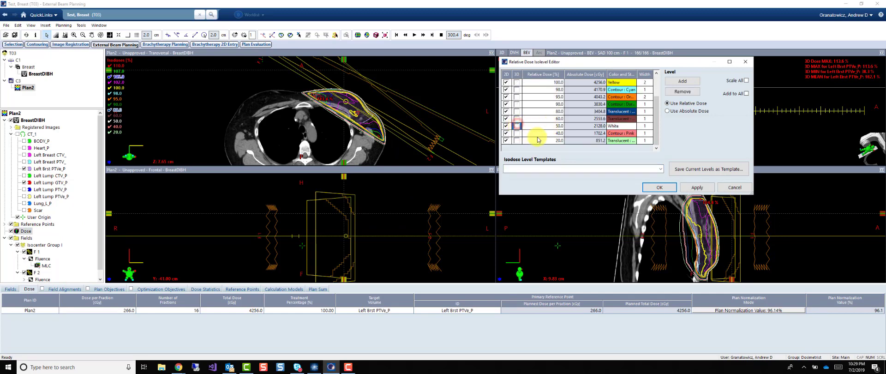
click(653, 189)
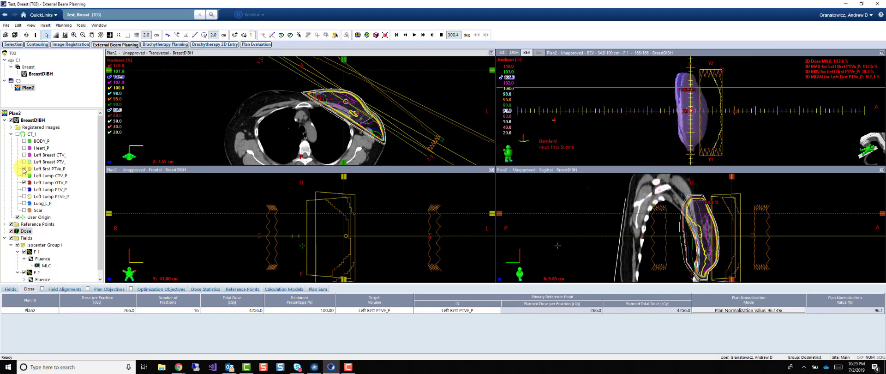
click(24, 169)
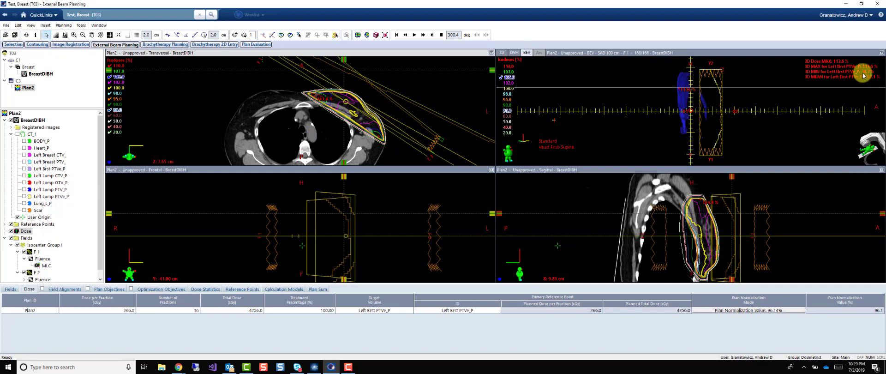
Open F 1's optimal fluence for editing in an enlarged beam's eye view and lower its opacity to the minimum
click(882, 53)
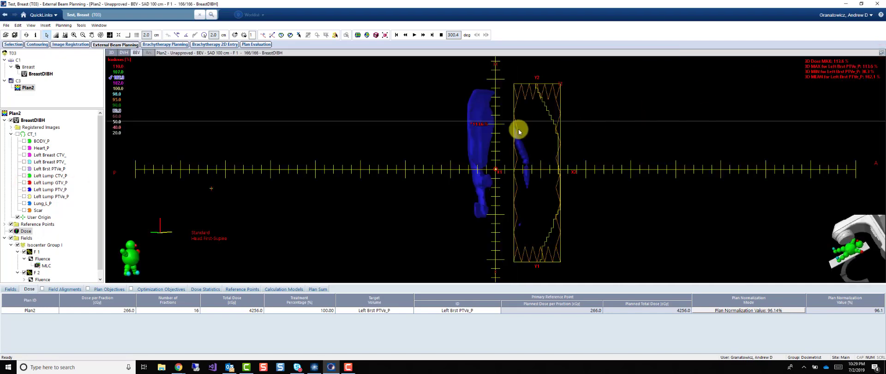
scroll(99, 259, down, 1)
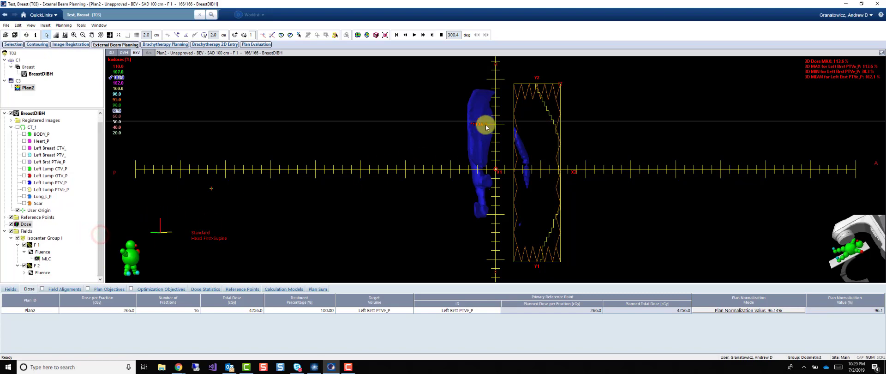
right_click(41, 253)
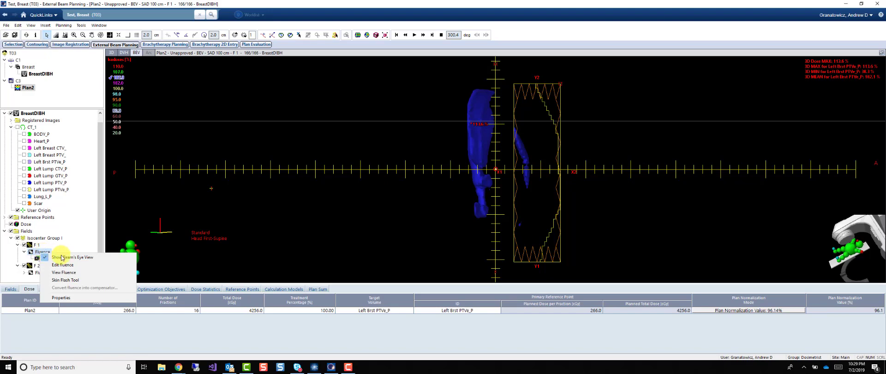
click(72, 266)
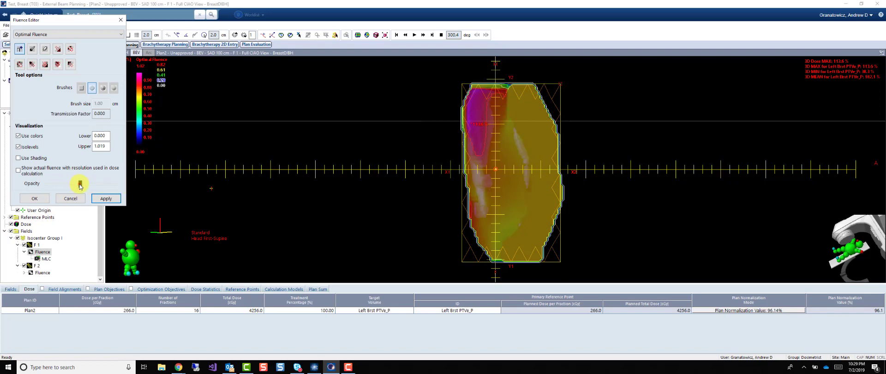
drag(48, 190, 30, 189)
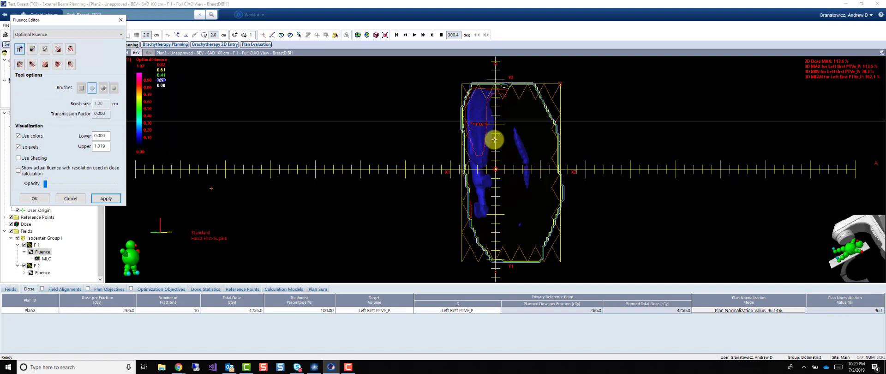
scroll(496, 141, up, 1)
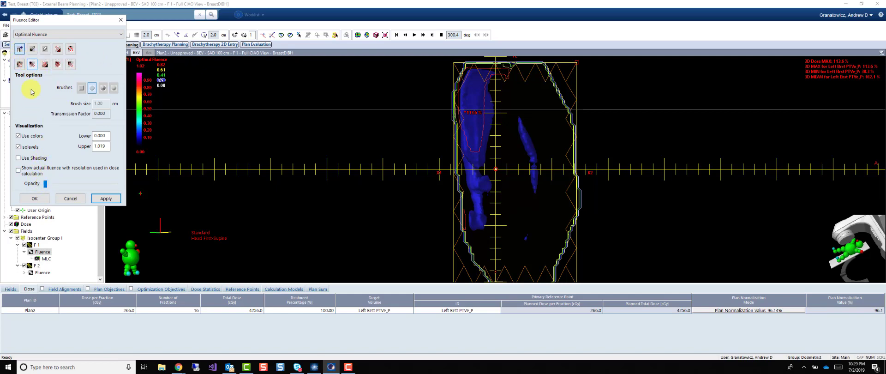
Brush F 1's fluence over the upper part of the 105% dose region with size 1.00 cm and transmission factor 0.020, and apply it
click(32, 65)
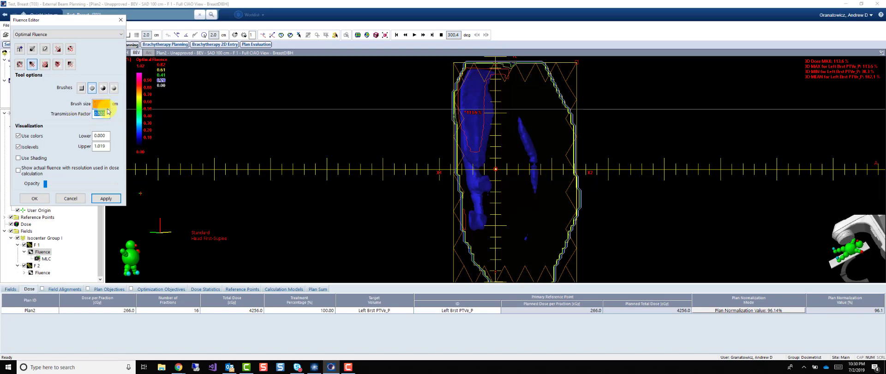
key(Tab)
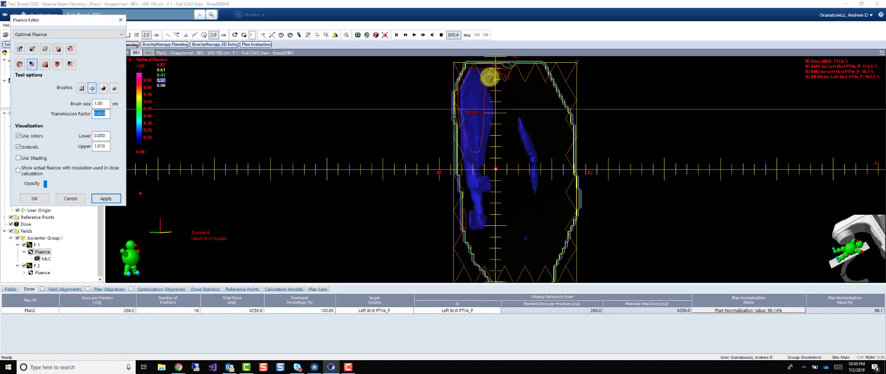
mouse_move(488, 75)
mouse_down()
mouse_move(476, 75)
mouse_move(463, 103)
mouse_move(472, 155)
mouse_move(474, 85)
mouse_move(477, 156)
mouse_move(486, 132)
mouse_move(475, 75)
mouse_move(483, 102)
mouse_move(475, 157)
mouse_move(475, 85)
mouse_move(471, 138)
mouse_move(469, 95)
mouse_move(475, 152)
mouse_move(469, 115)
mouse_move(479, 87)
mouse_move(478, 173)
mouse_move(492, 195)
mouse_move(469, 174)
mouse_move(475, 200)
mouse_move(468, 195)
mouse_move(475, 204)
mouse_move(473, 170)
mouse_move(484, 218)
mouse_move(473, 228)
mouse_move(473, 214)
mouse_move(480, 223)
mouse_move(529, 143)
mouse_move(520, 121)
mouse_move(535, 193)
mouse_move(476, 139)
mouse_move(469, 115)
mouse_move(477, 101)
mouse_move(467, 92)
mouse_move(483, 133)
mouse_move(478, 98)
mouse_up()
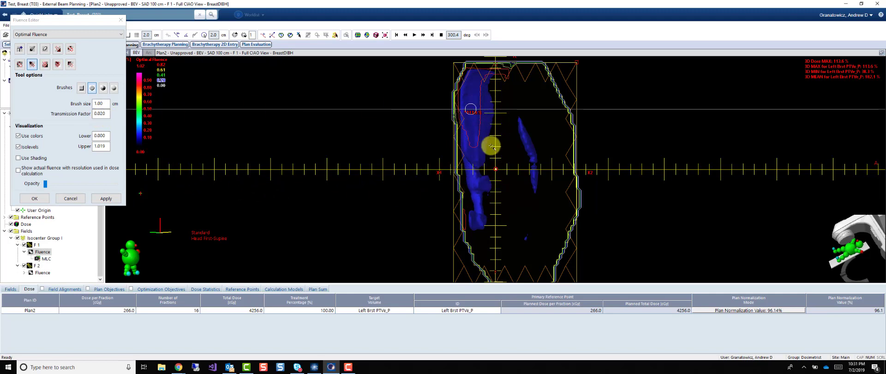
click(104, 199)
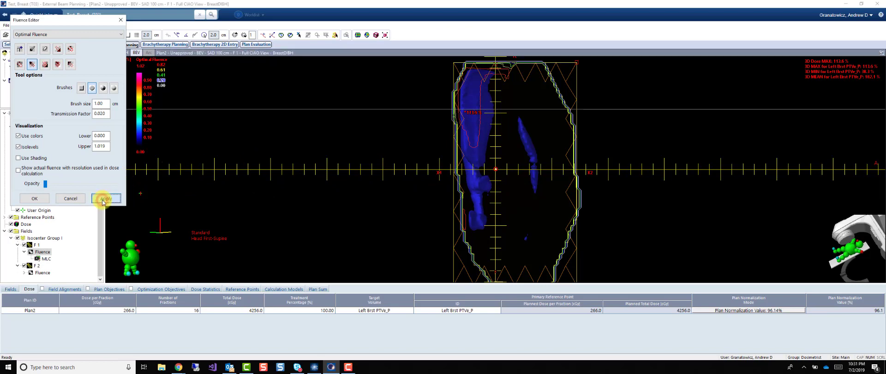
Recalculate F 1's leaf motions with Sliding Window delivery, leaving F 2 set to None, and update the dose
click(357, 35)
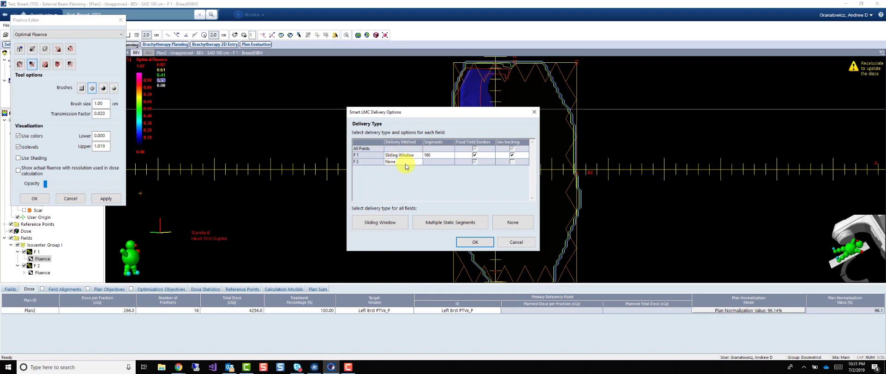
click(487, 239)
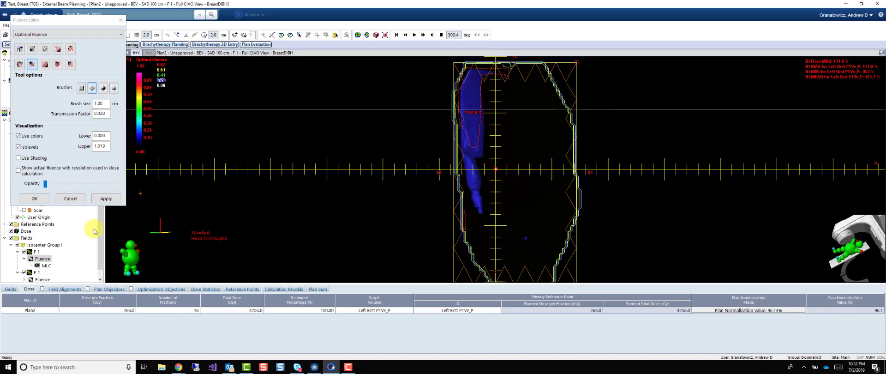
Compare the 105% dose region on F 2's fluence with that on F 1's fluence
click(41, 280)
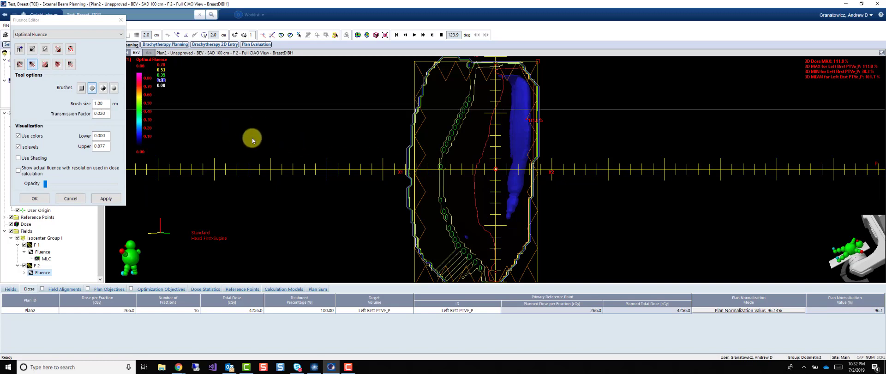
click(39, 255)
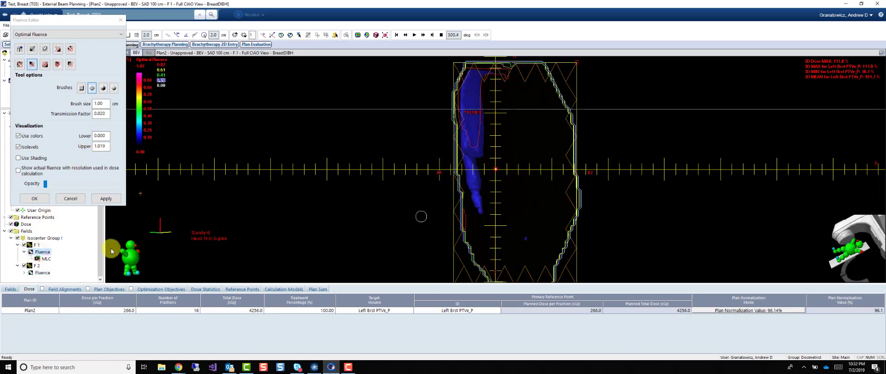
Brush F 2's fluence along the long 105% dose band at transmission factor 0.020, apply it, and recalculate with Sliding Window delivery
click(43, 273)
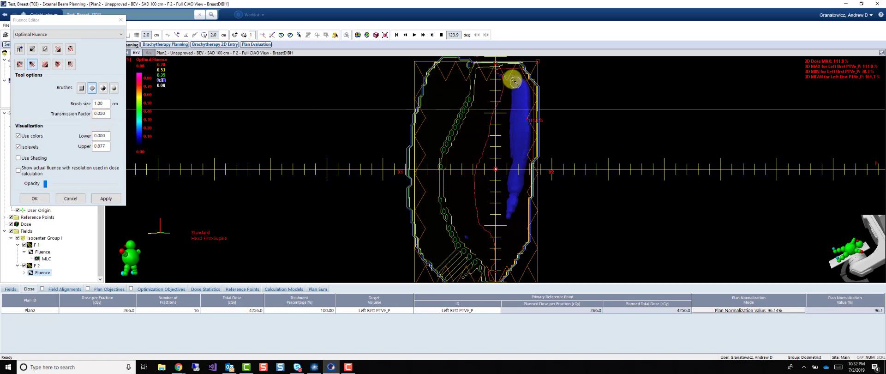
mouse_move(513, 80)
mouse_down()
mouse_move(525, 93)
mouse_move(527, 127)
mouse_move(508, 211)
mouse_move(525, 144)
mouse_move(518, 78)
mouse_move(509, 208)
mouse_move(519, 121)
mouse_move(511, 77)
mouse_move(519, 189)
mouse_move(524, 87)
mouse_move(519, 142)
mouse_up()
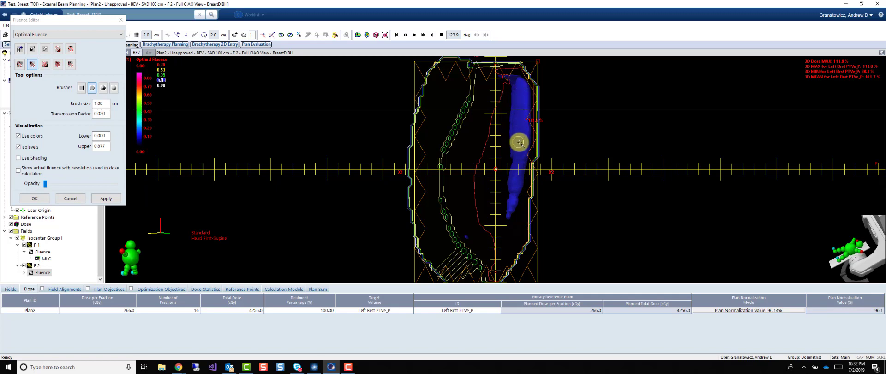
click(110, 196)
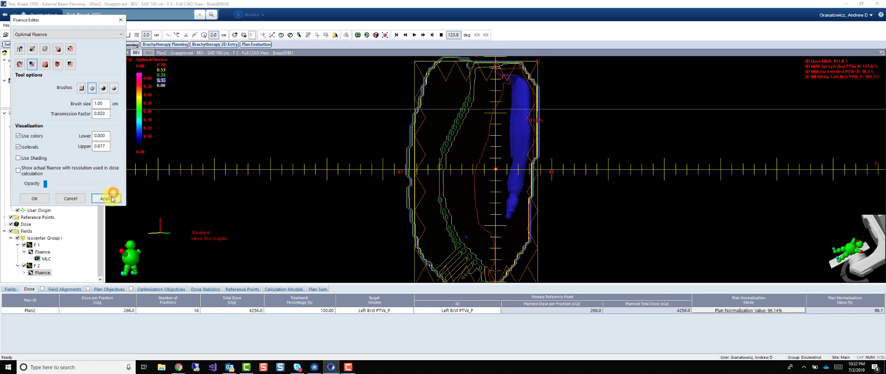
click(357, 36)
click(467, 213)
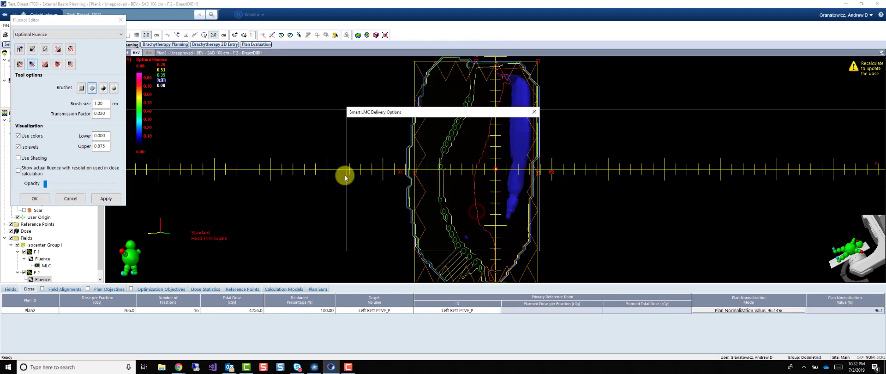
click(466, 241)
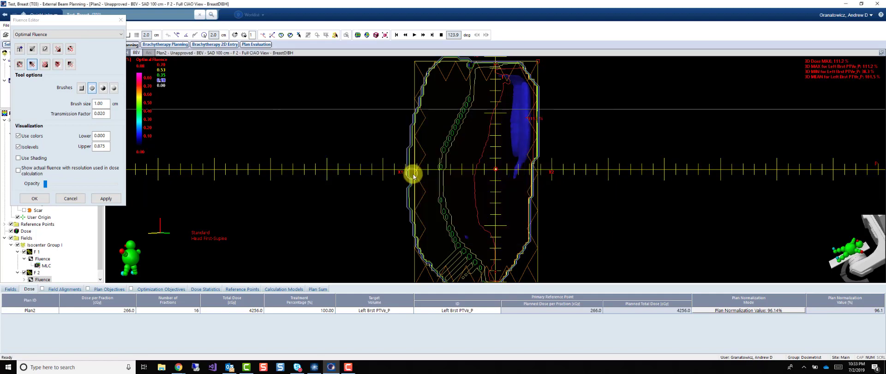
Brush F 1's fluence over the upper 105% dose region, apply it, and recalculate F 1's leaf motions and dose with F 2 set to None
click(40, 258)
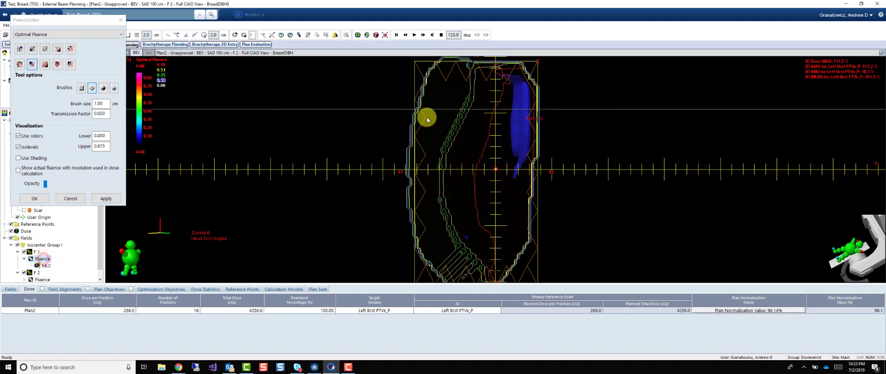
mouse_move(485, 75)
mouse_down()
mouse_move(473, 75)
mouse_move(475, 172)
mouse_move(470, 76)
mouse_move(475, 149)
mouse_move(469, 117)
mouse_move(174, 198)
mouse_up()
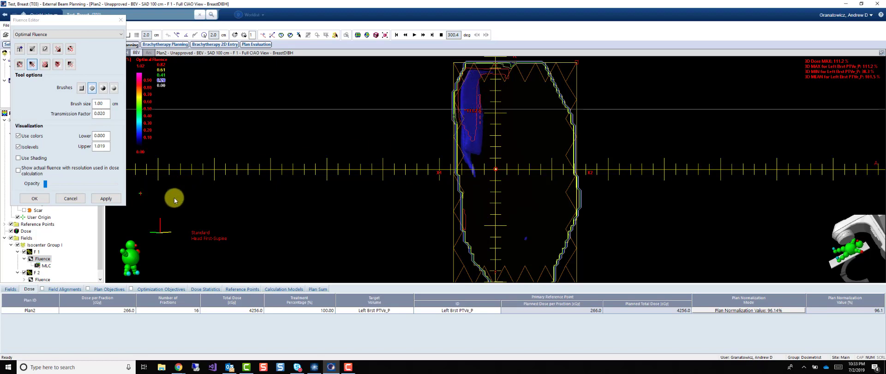
click(106, 199)
click(358, 34)
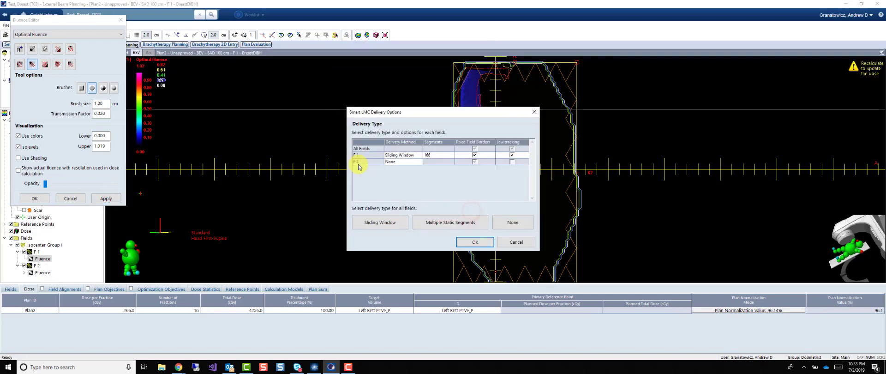
click(467, 243)
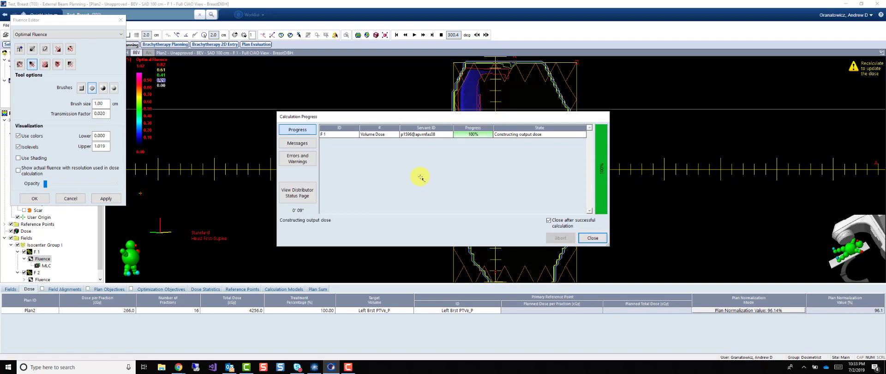
Brush down the upper 105% dose band on F 2's fluence, apply it, and recalculate F 2 with Sliding Window and F 1 at None
click(41, 280)
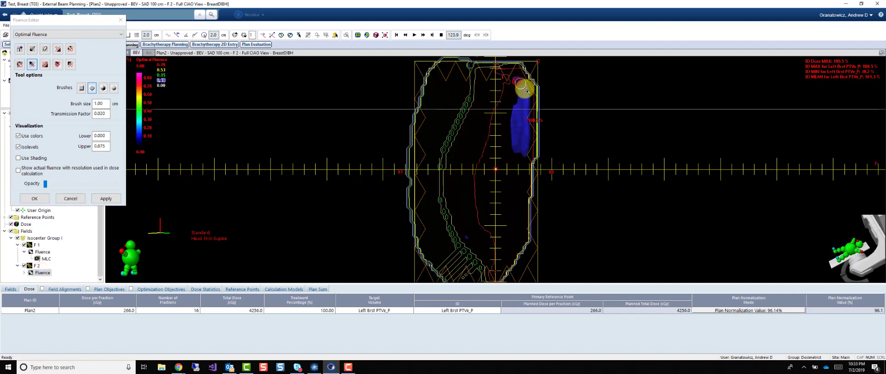
mouse_move(527, 91)
mouse_down()
mouse_move(527, 146)
mouse_move(525, 99)
mouse_move(520, 140)
mouse_move(231, 195)
mouse_up()
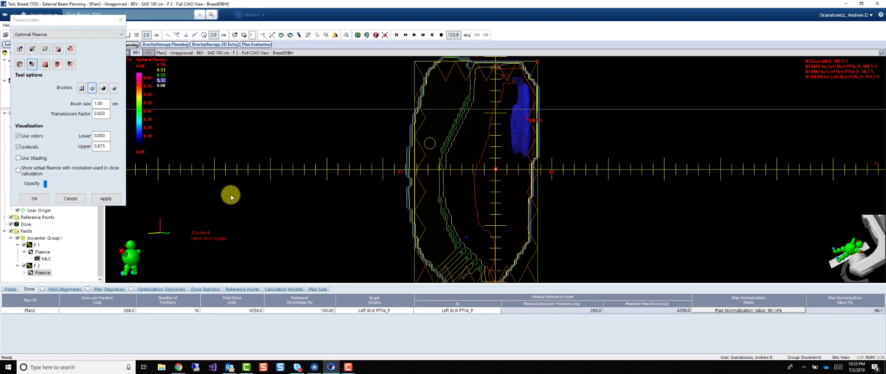
click(109, 200)
click(358, 35)
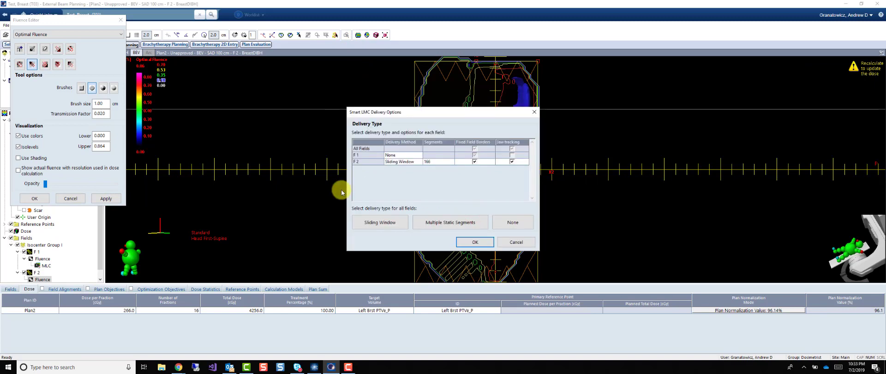
click(475, 242)
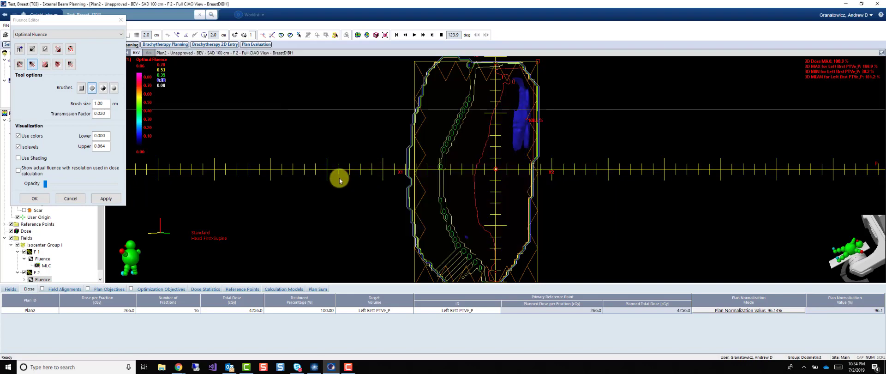
Brush the small lower hot spot and the remaining upper 105% region on F 1's fluence, apply the edit, and recalculate F 1's dose
click(42, 259)
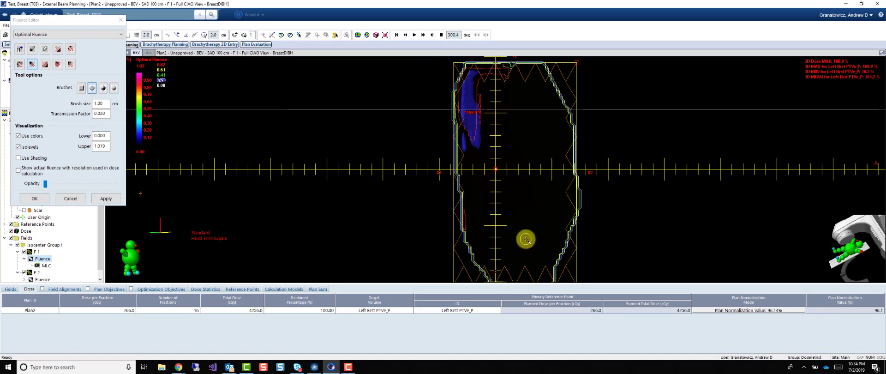
click(527, 238)
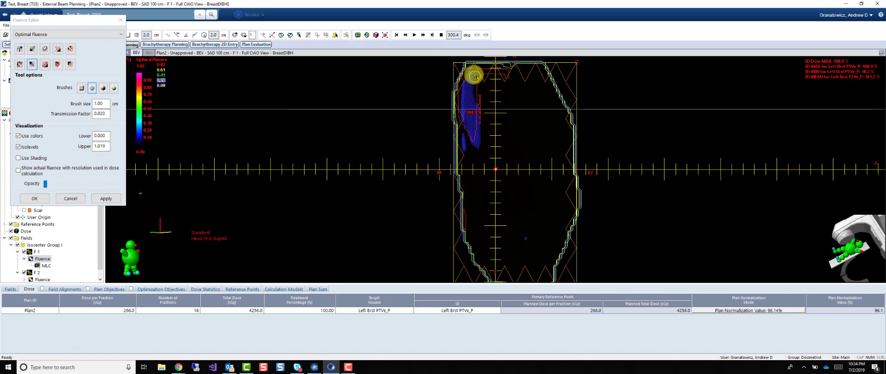
mouse_move(470, 80)
mouse_down()
mouse_move(477, 143)
mouse_move(471, 77)
mouse_move(467, 145)
mouse_move(473, 93)
mouse_move(465, 105)
mouse_up()
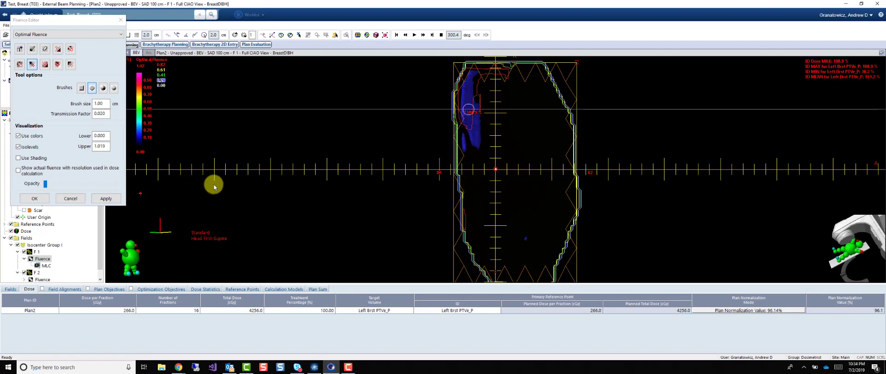
click(106, 198)
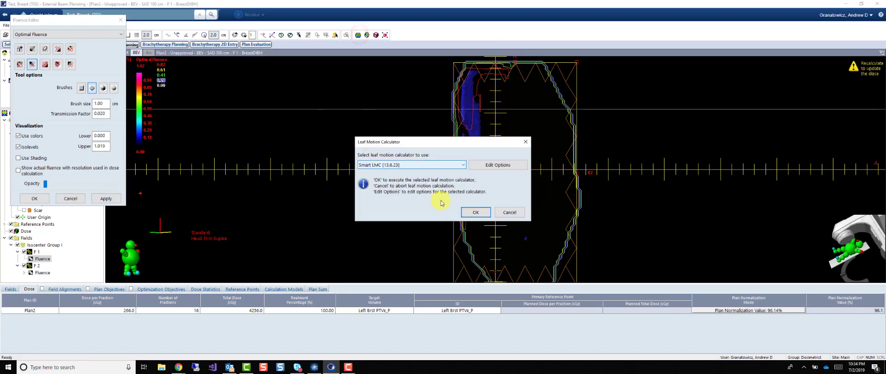
click(466, 212)
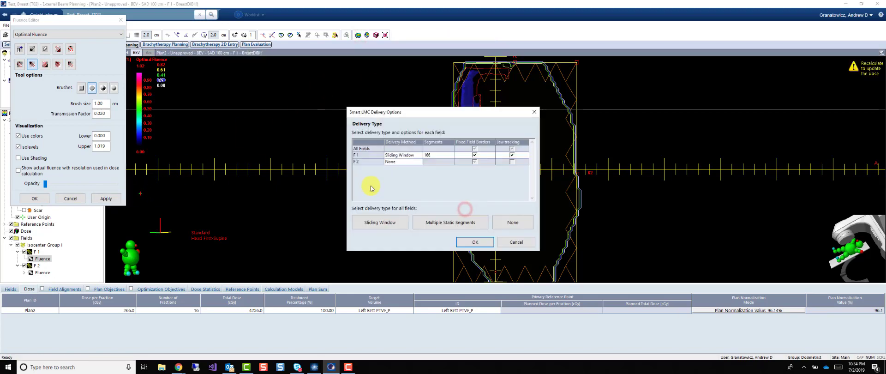
click(466, 242)
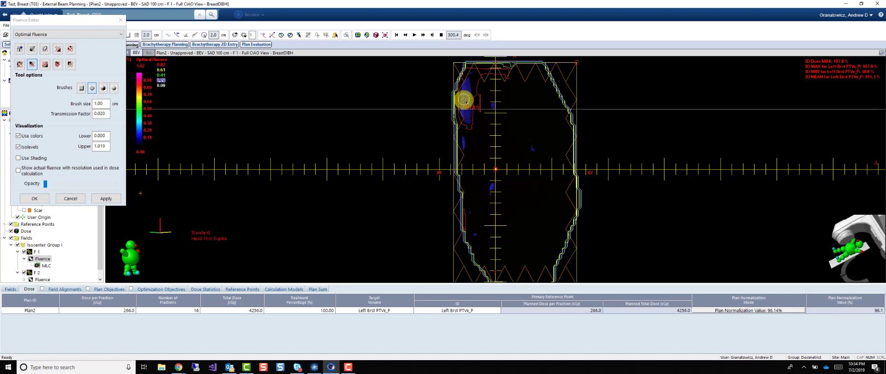
Brush F 2's fluence over the remaining narrow 105% dose strip, apply it, and recalculate F 2's leaf motions and dose
click(42, 280)
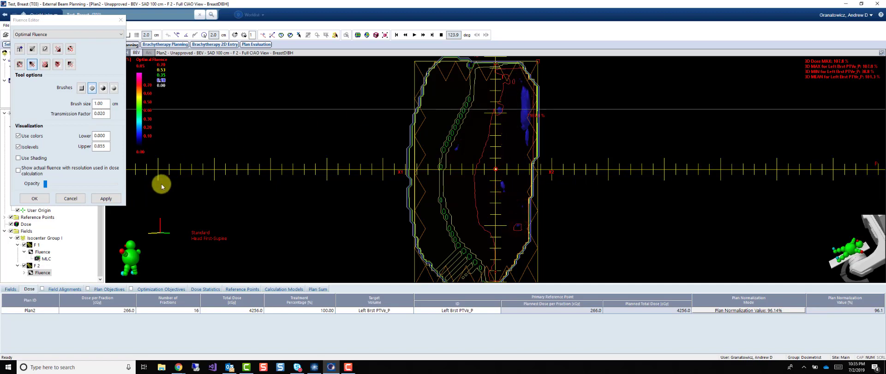
click(102, 200)
click(358, 34)
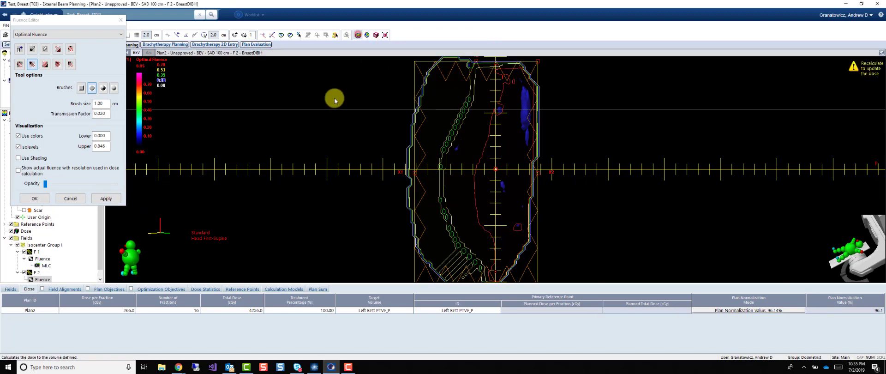
click(467, 213)
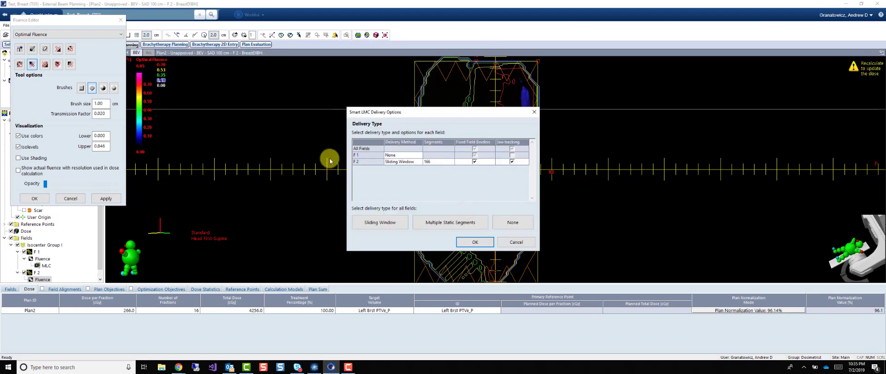
click(469, 240)
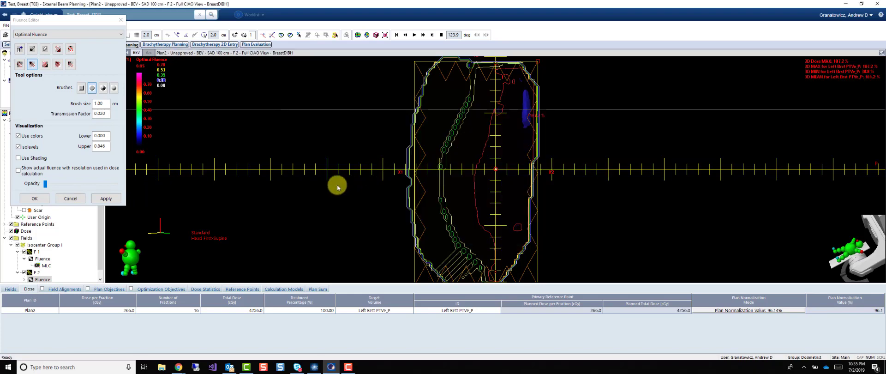
Brush F 1's fluence over the last narrow 105% dose strip near the upper field edge, apply it, and recalculate F 1 with Sliding Window
click(42, 258)
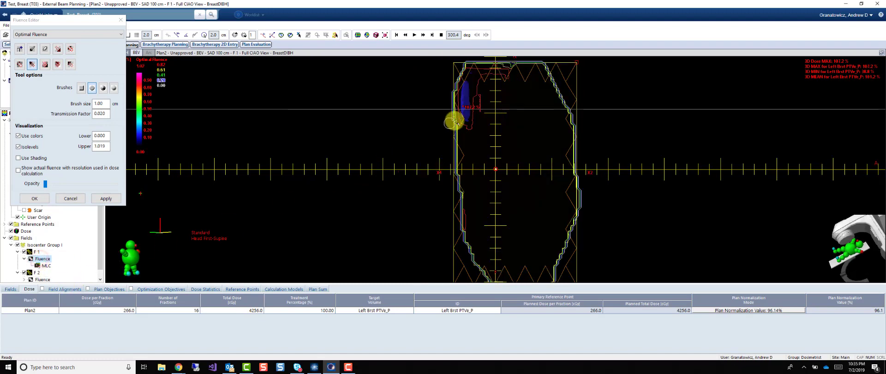
drag(455, 122, 475, 73)
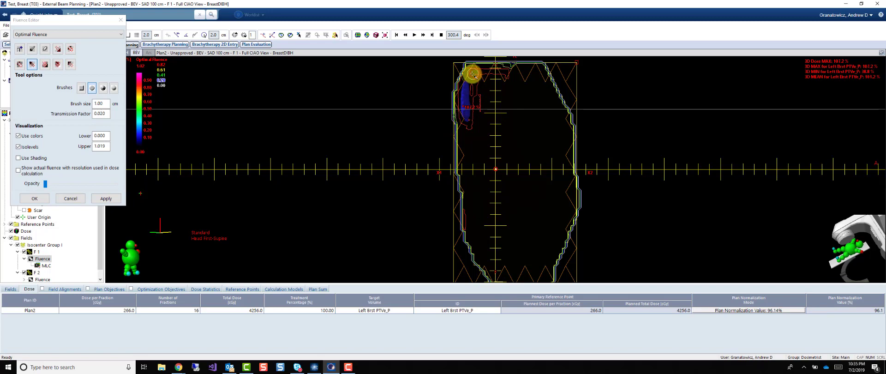
click(106, 198)
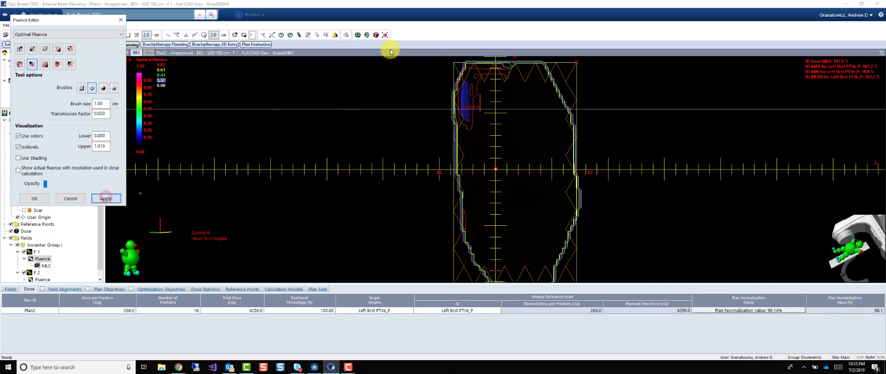
click(359, 36)
click(465, 212)
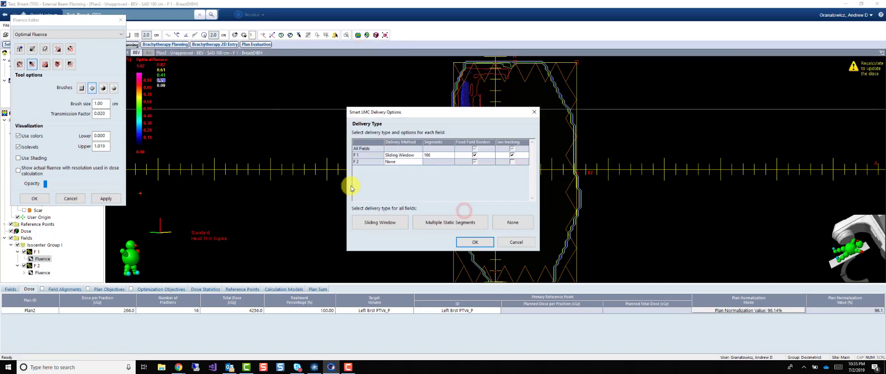
click(475, 242)
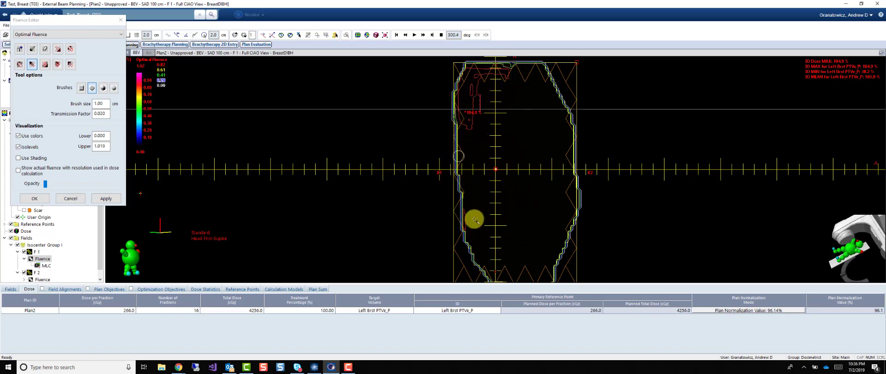
Restore the four-view layout and review the updated isodose distribution throughout the transversal slices of the breast
click(882, 53)
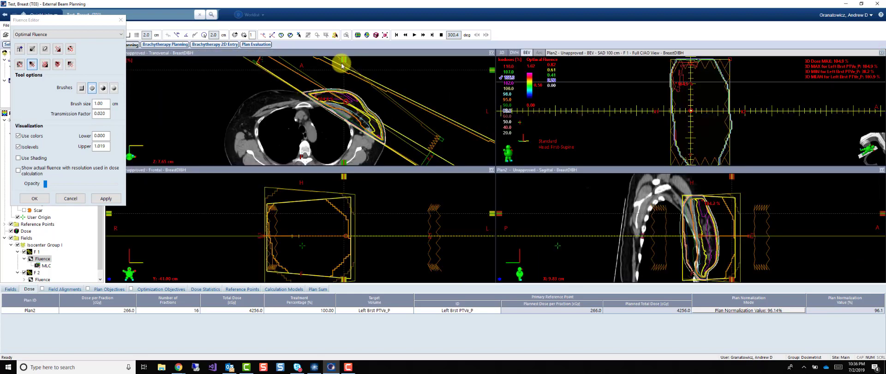
scroll(339, 103, down, 5)
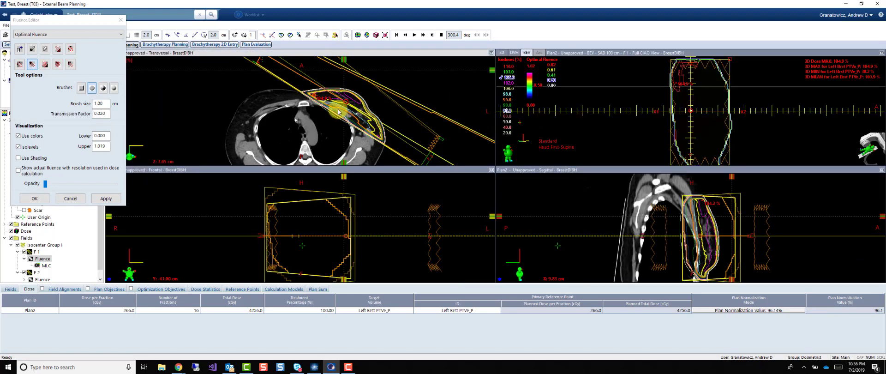
scroll(337, 108, down, 15)
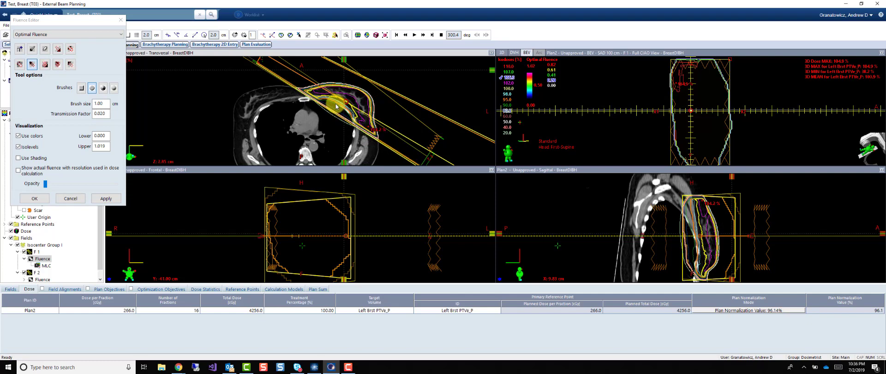
scroll(339, 104, down, 20)
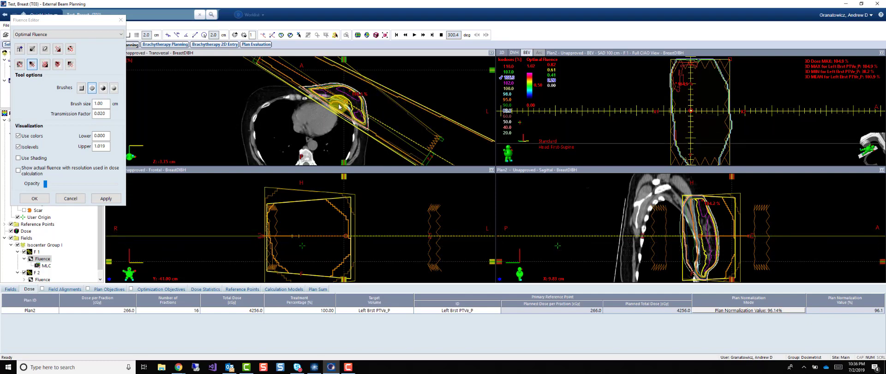
scroll(338, 107, up, 8)
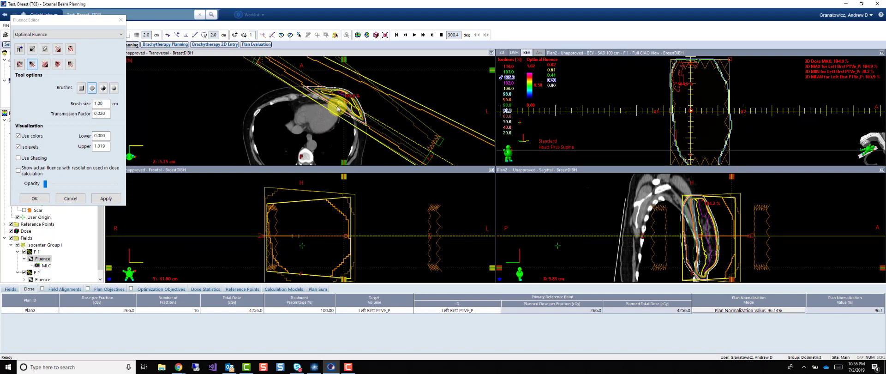
scroll(338, 108, up, 20)
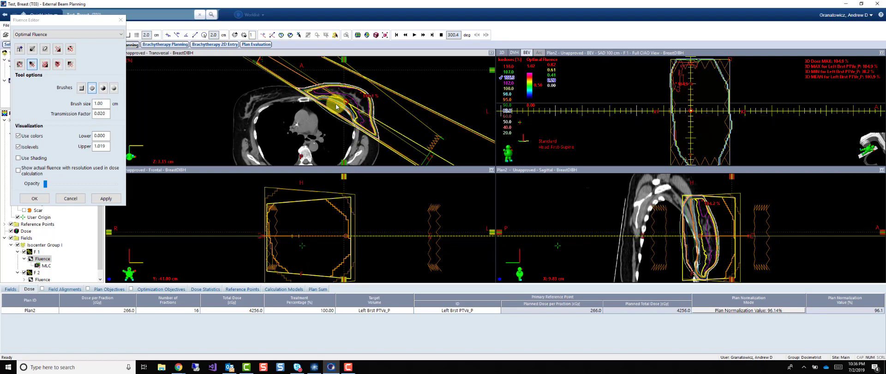
scroll(337, 106, down, 10)
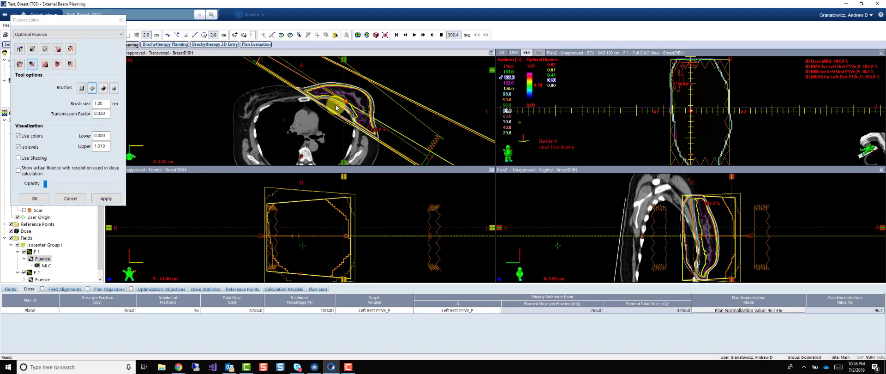
Dismiss the fluence editor and display the Left Lump GTV_P structure in an enlarged transversal view
scroll(369, 105, down, 2)
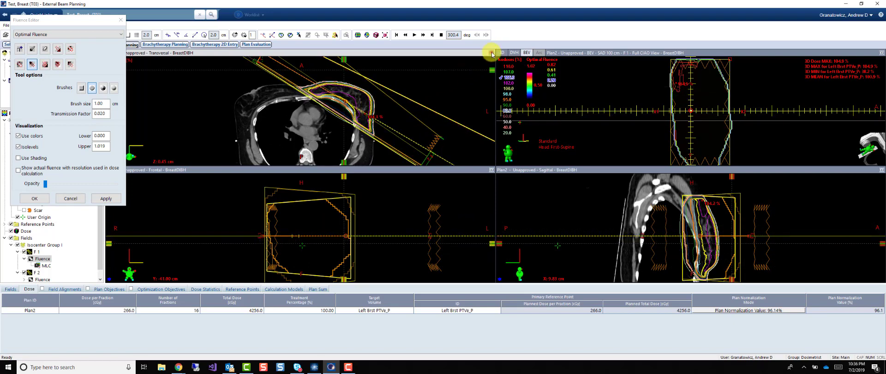
click(492, 53)
click(71, 199)
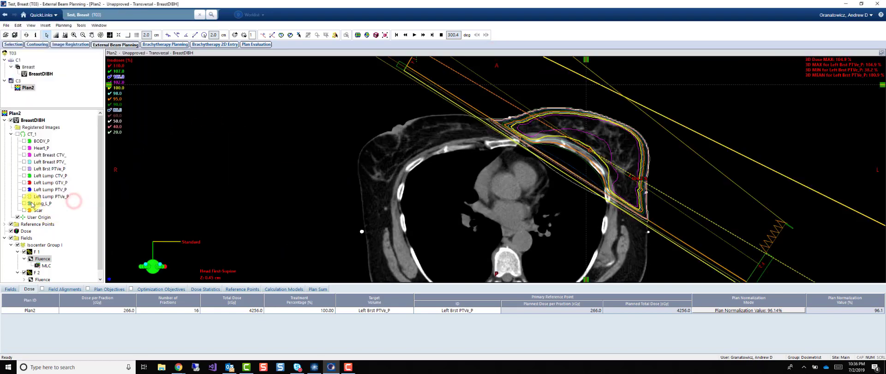
click(23, 183)
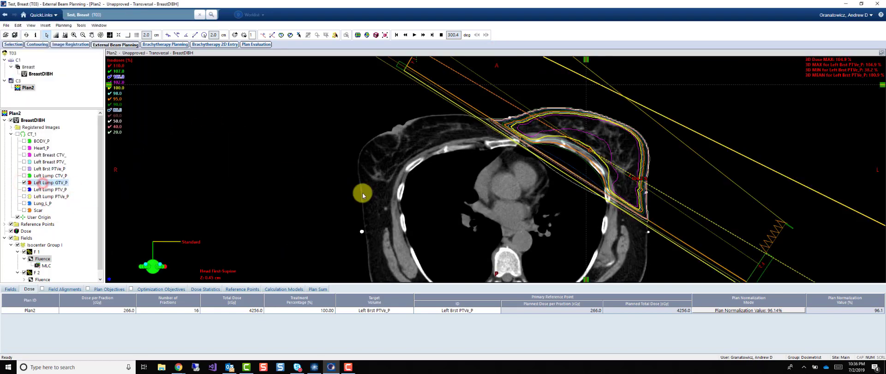
Examine how the 100% isodose covers Left Lump GTV_P through its transversal slices, ending with a close-up of the lump
scroll(615, 171, up, 8)
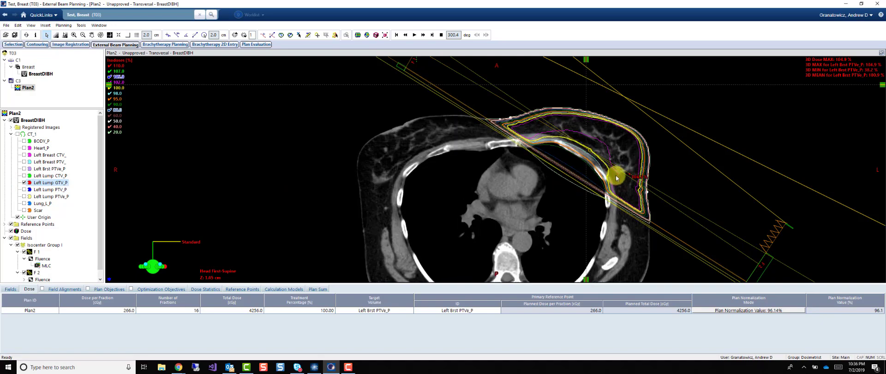
scroll(609, 175, up, 15)
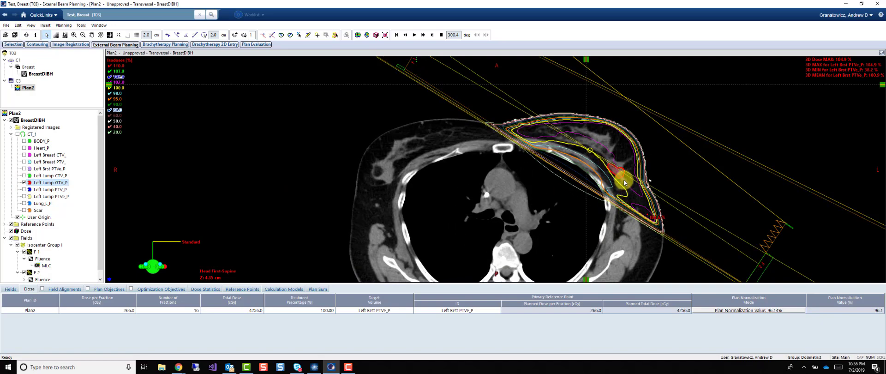
scroll(621, 184, up, 7)
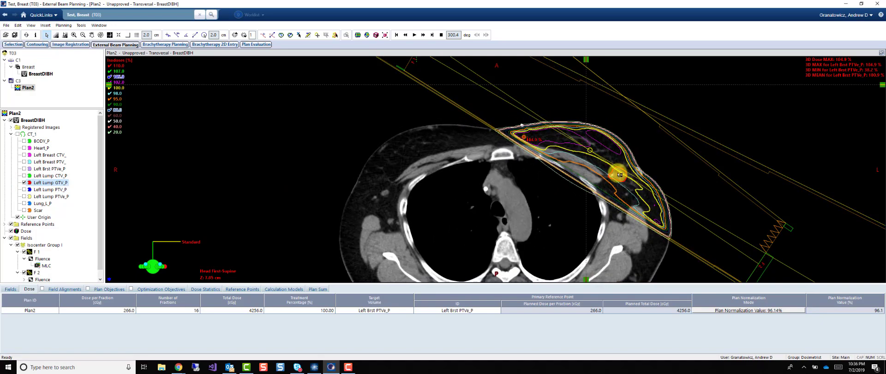
scroll(617, 176, down, 5)
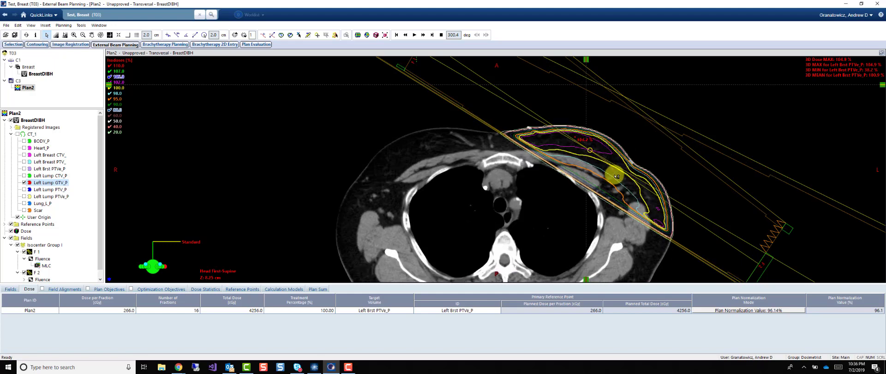
scroll(619, 180, down, 7)
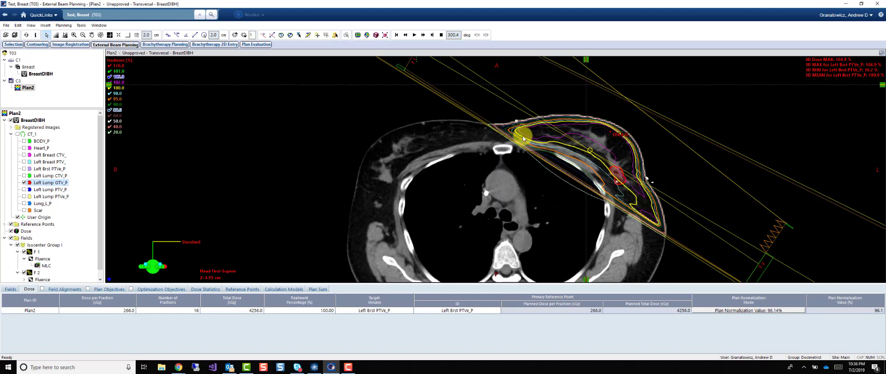
scroll(616, 176, down, 4)
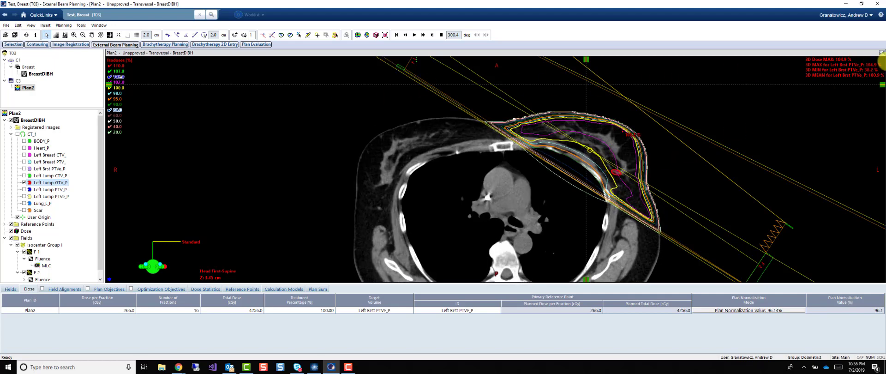
click(74, 35)
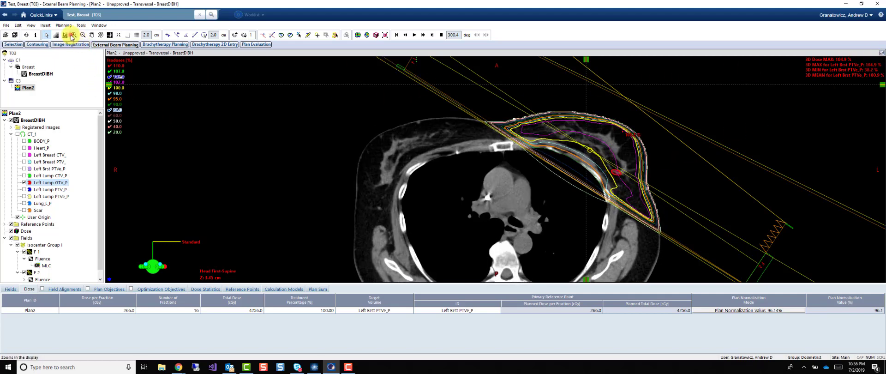
drag(589, 145, 648, 199)
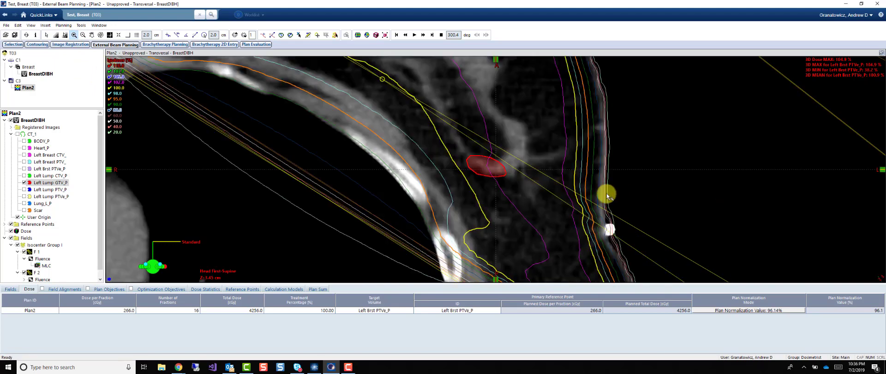
Create a new structure with ID cold and volume type Avoidance in structure set CT_1
click(51, 162)
right_click(46, 164)
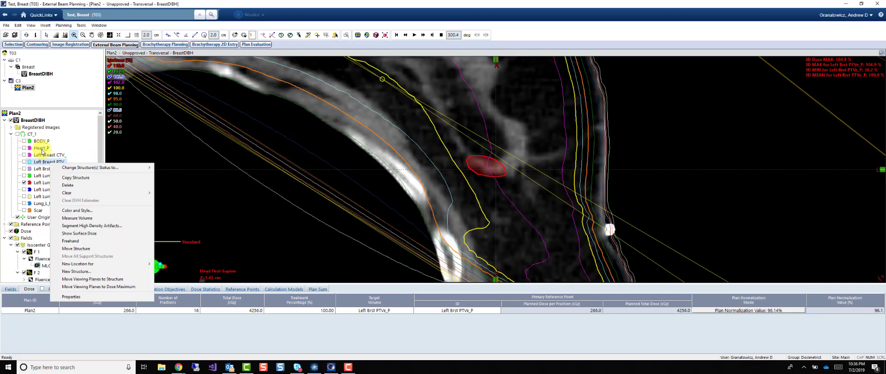
right_click(38, 148)
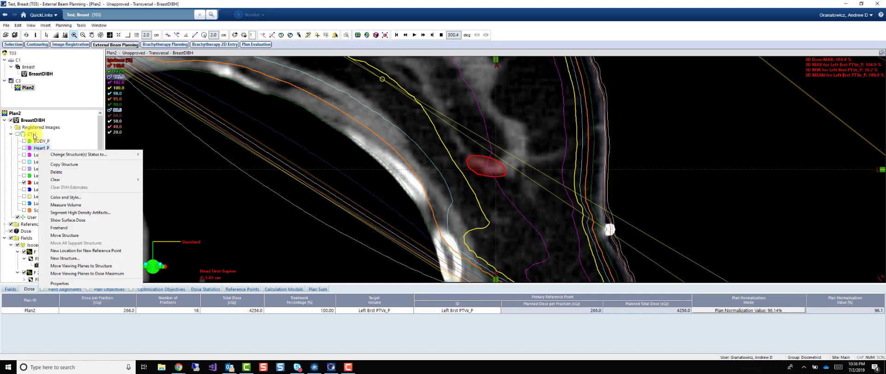
right_click(33, 135)
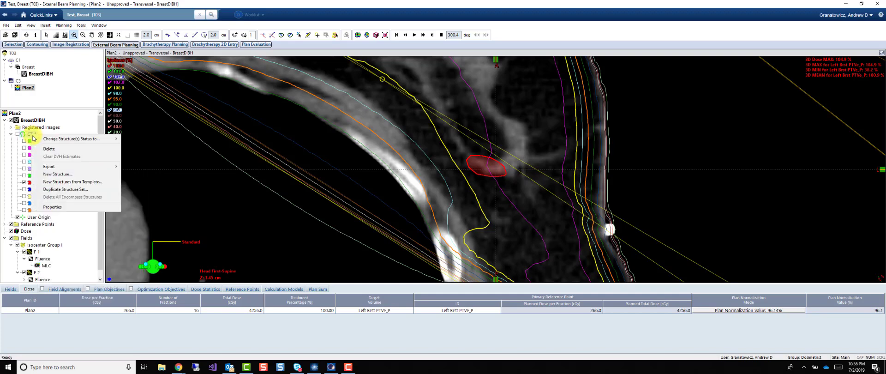
click(77, 176)
click(490, 169)
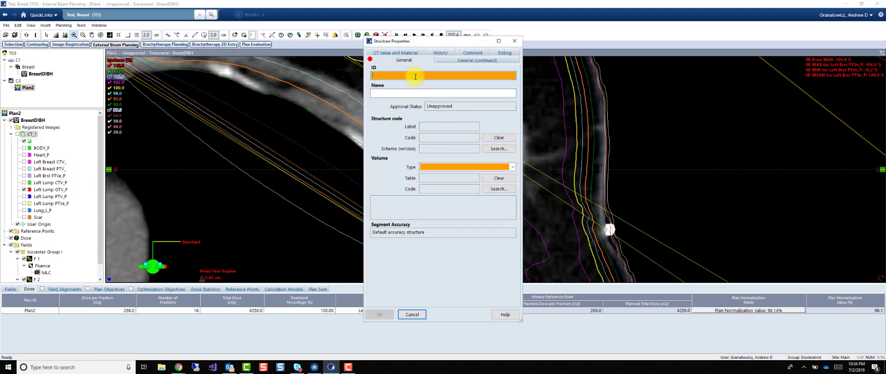
text(cold)
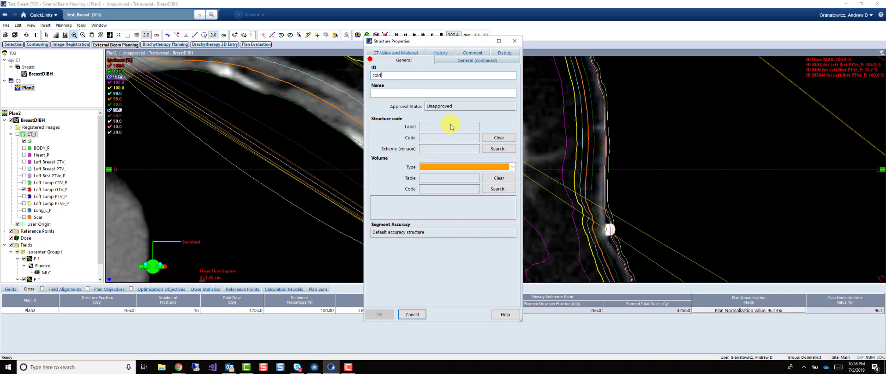
click(511, 166)
click(449, 175)
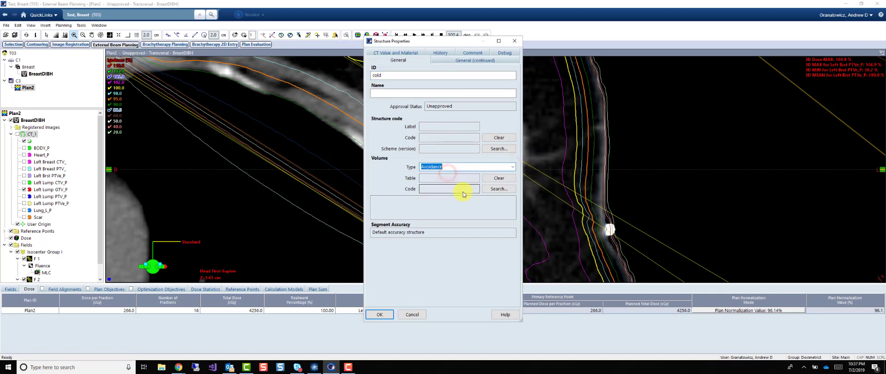
click(513, 168)
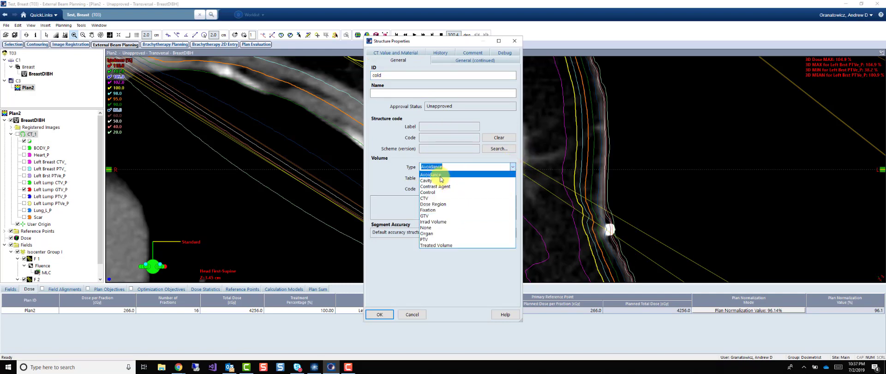
click(444, 175)
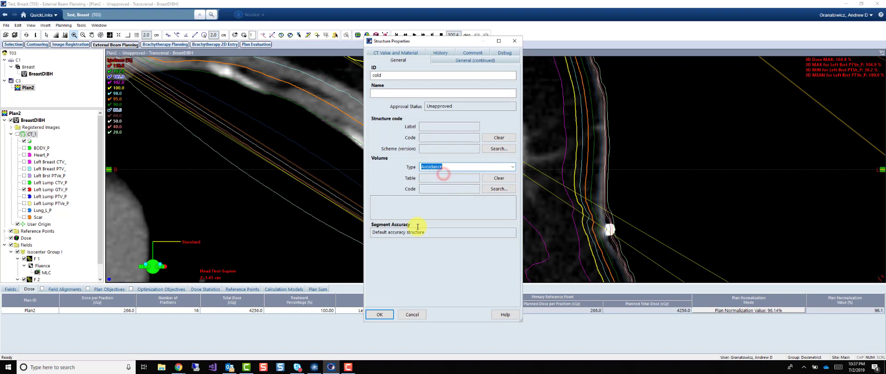
click(393, 314)
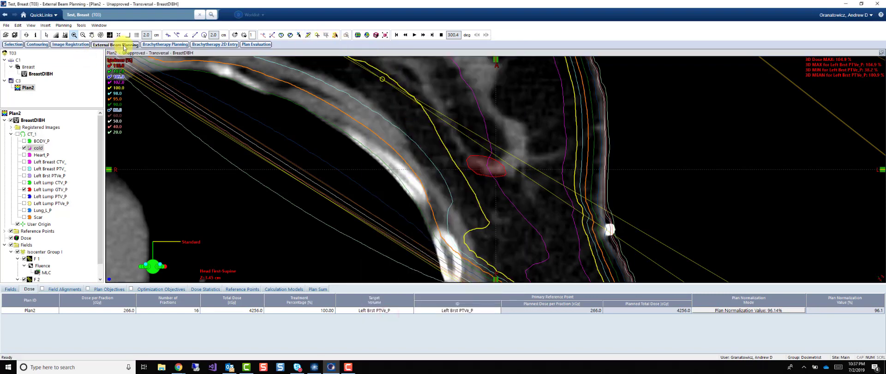
Draw freehand cold contours around the chest-wall side of Left Lump GTV_P outside the 100% isodose, on slices up to Z 5.51 cm
click(308, 35)
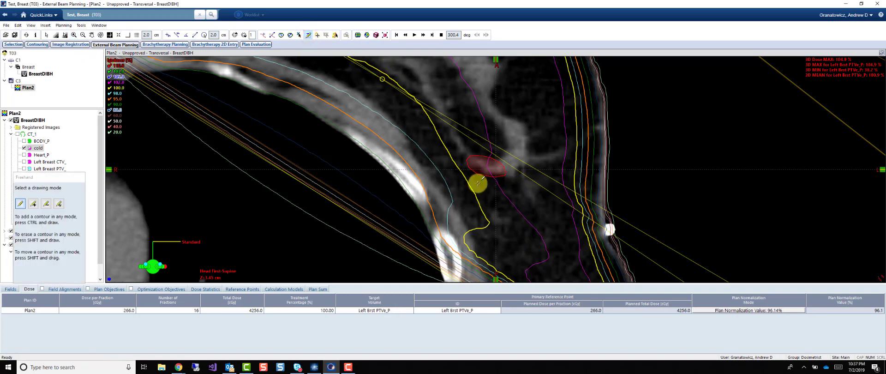
scroll(479, 185, down, 1)
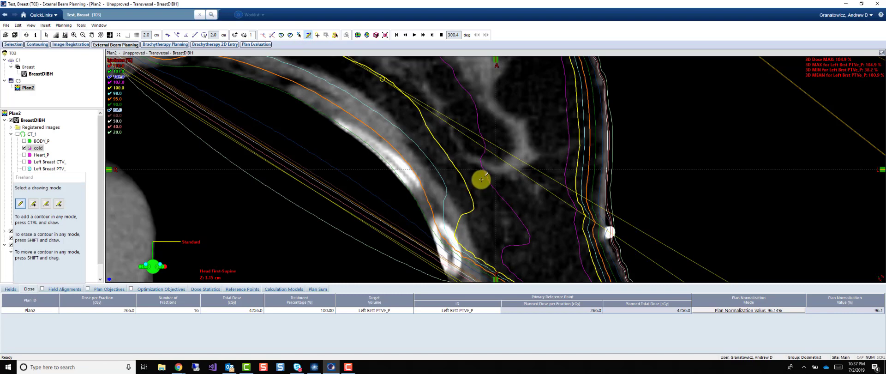
scroll(478, 180, up, 2)
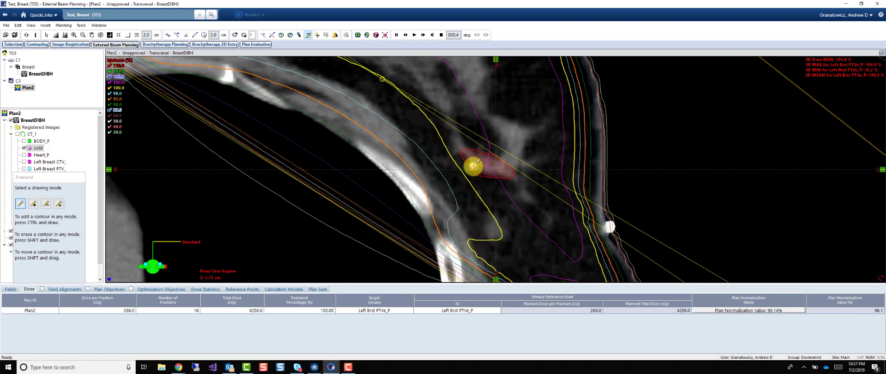
scroll(473, 166, up, 1)
scroll(468, 165, up, 1)
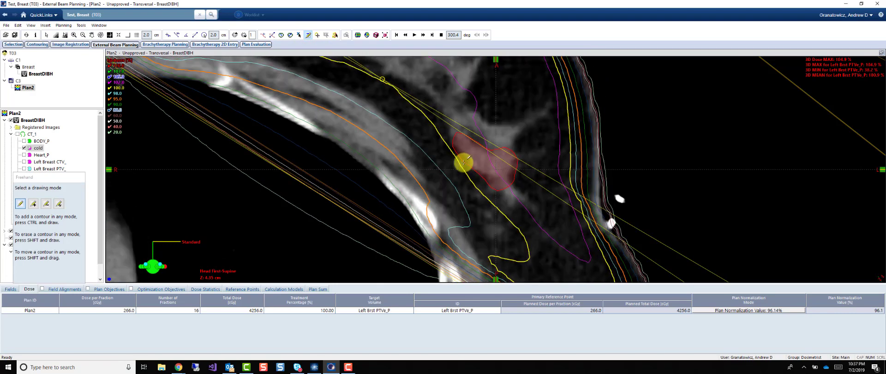
scroll(463, 161, up, 1)
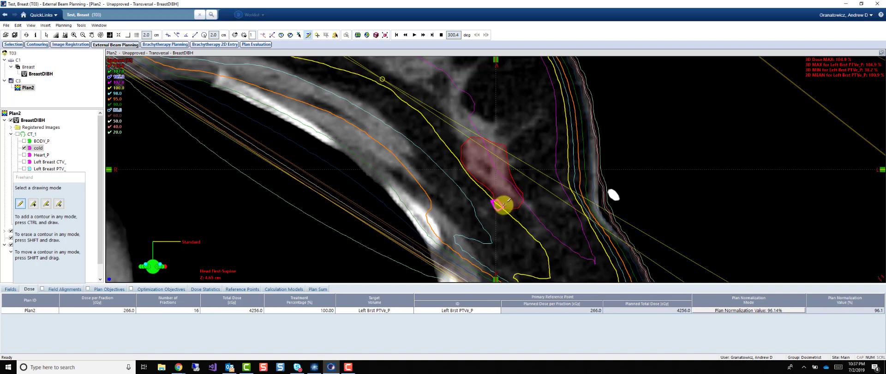
scroll(503, 204, up, 1)
mouse_move(502, 201)
mouse_down()
mouse_move(514, 212)
mouse_move(489, 220)
mouse_move(471, 189)
mouse_move(504, 203)
mouse_move(487, 206)
mouse_up()
scroll(499, 206, up, 1)
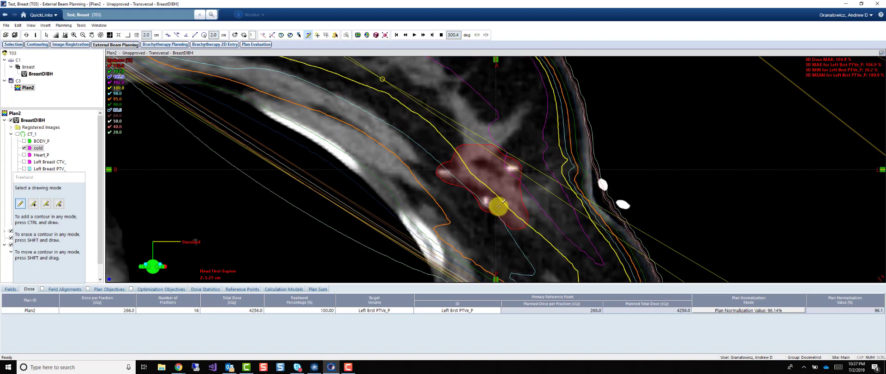
mouse_move(509, 201)
mouse_down()
mouse_move(530, 214)
mouse_move(512, 232)
mouse_move(435, 179)
mouse_move(443, 148)
mouse_move(461, 153)
mouse_move(509, 202)
mouse_move(504, 223)
mouse_move(427, 176)
mouse_move(454, 150)
mouse_move(519, 207)
mouse_up()
scroll(518, 210, up, 1)
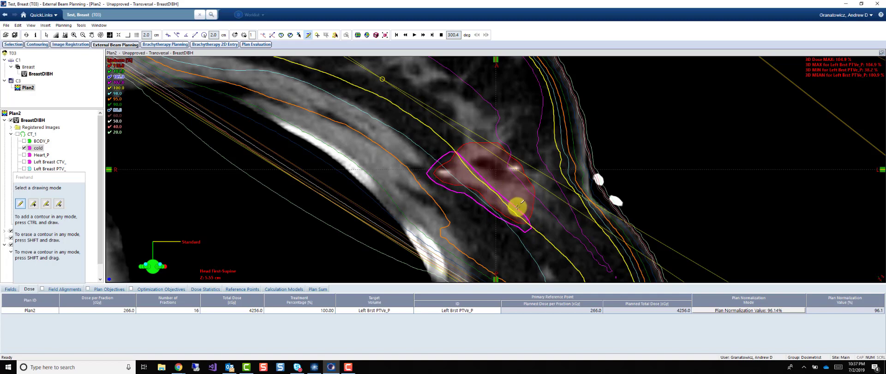
Continue the freehand cold contours around the part of Left Lump GTV_P outside the 100% isodose, from Z 5.81 cm to the lump's superior end
scroll(518, 206, up, 2)
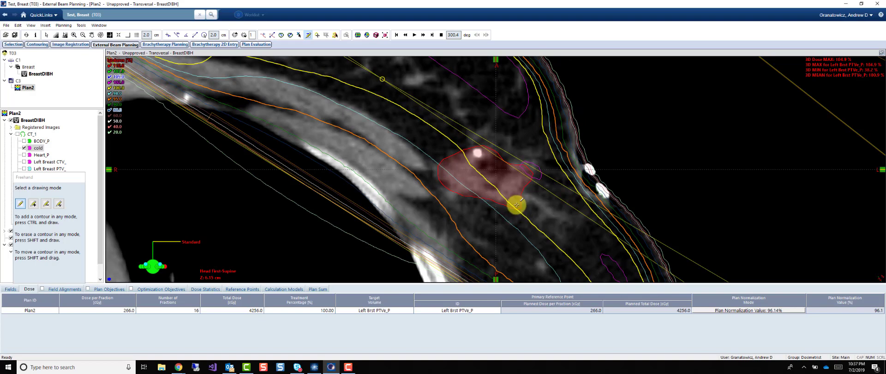
scroll(519, 206, down, 1)
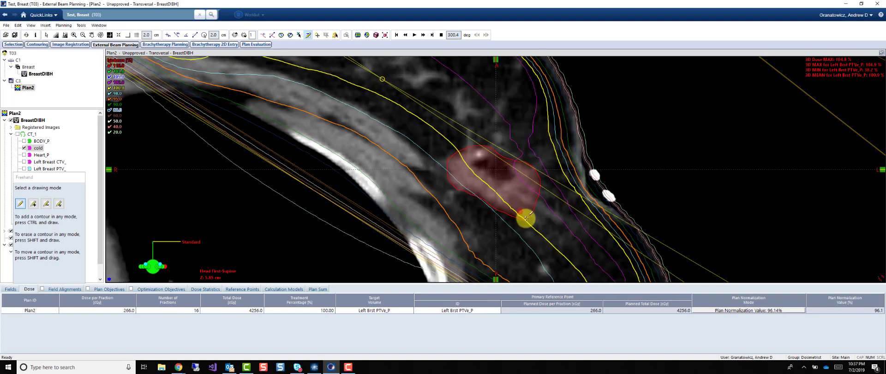
mouse_move(527, 218)
mouse_down()
mouse_move(456, 192)
mouse_move(437, 155)
mouse_move(474, 170)
mouse_up()
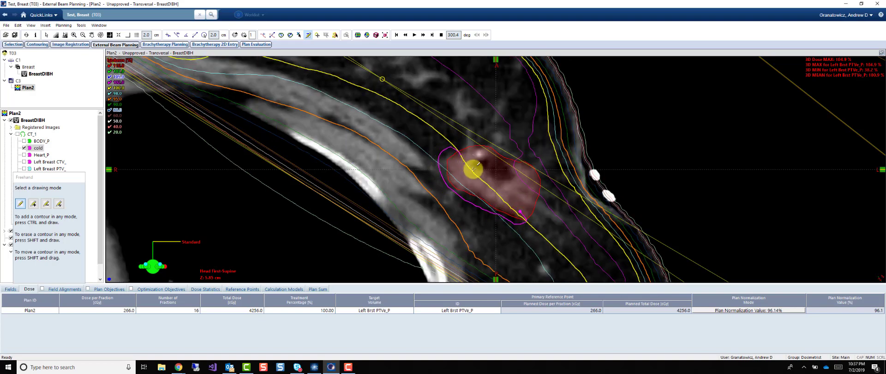
drag(519, 211, 518, 211)
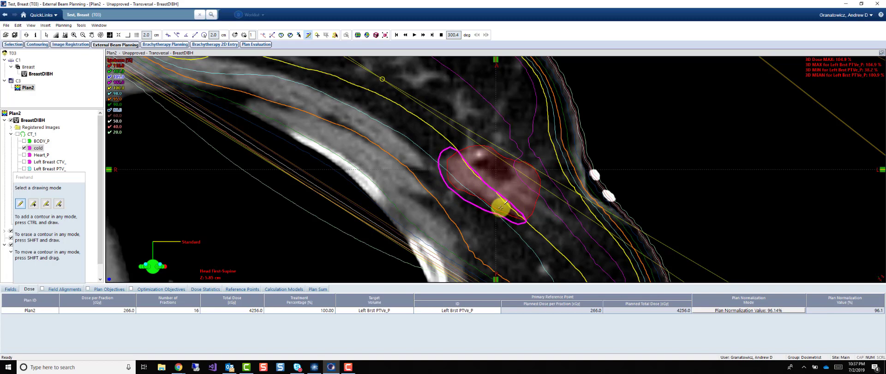
scroll(499, 198, up, 1)
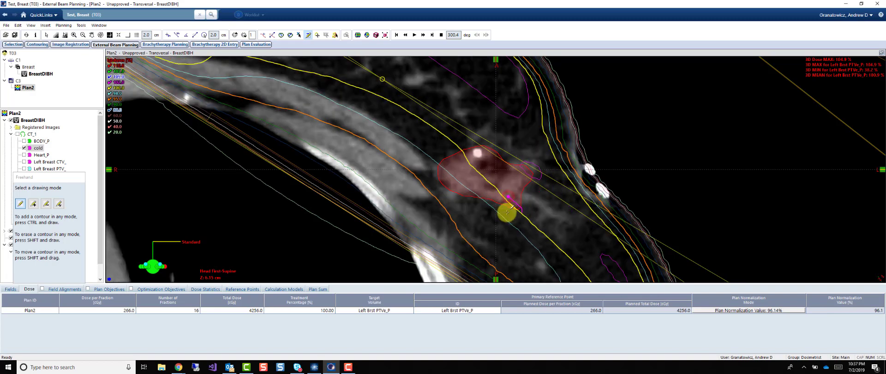
mouse_move(508, 212)
mouse_down()
mouse_move(429, 178)
mouse_move(453, 146)
mouse_move(511, 197)
mouse_up()
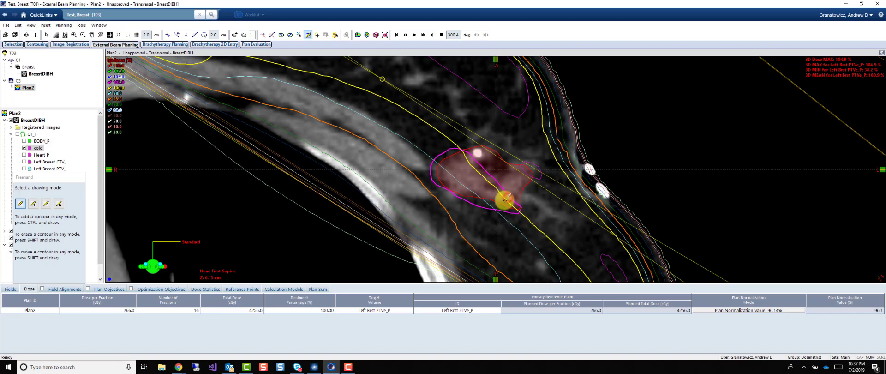
scroll(494, 194, up, 1)
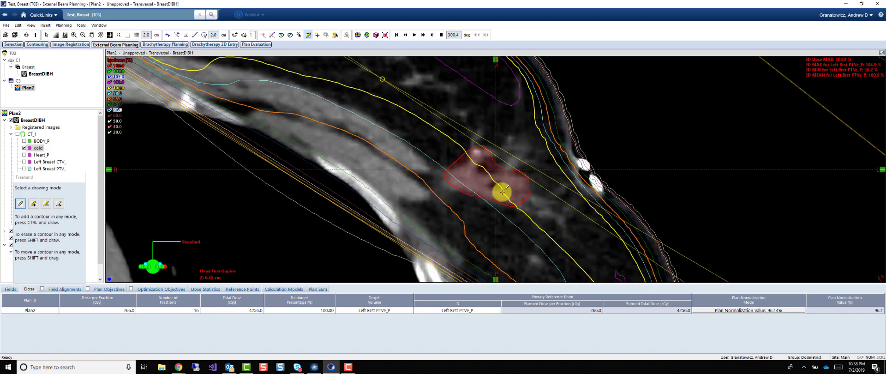
mouse_move(507, 191)
mouse_down()
mouse_move(518, 200)
mouse_move(493, 206)
mouse_move(455, 193)
mouse_move(446, 158)
mouse_move(475, 155)
mouse_move(514, 202)
mouse_move(473, 198)
mouse_move(433, 176)
mouse_move(464, 155)
mouse_move(512, 178)
mouse_up()
scroll(498, 186, up, 1)
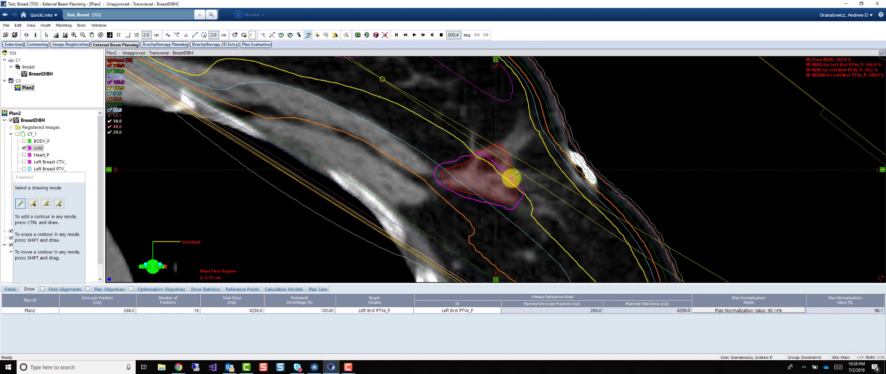
scroll(508, 176, up, 1)
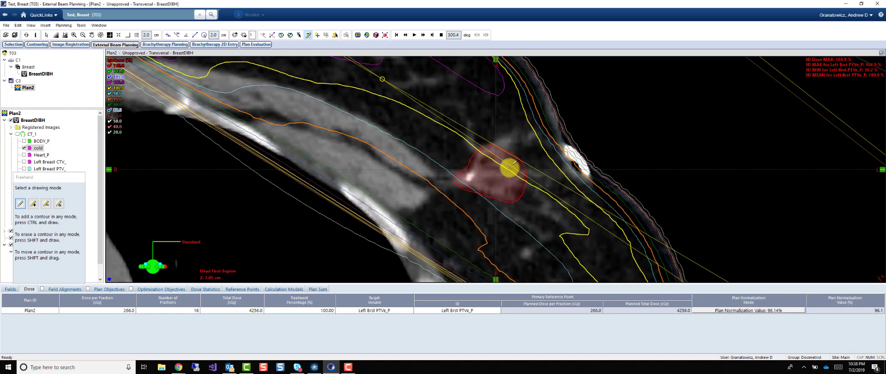
mouse_move(510, 167)
mouse_down()
mouse_move(531, 182)
mouse_move(511, 208)
mouse_move(459, 192)
mouse_move(472, 153)
mouse_move(499, 158)
mouse_move(527, 183)
mouse_up()
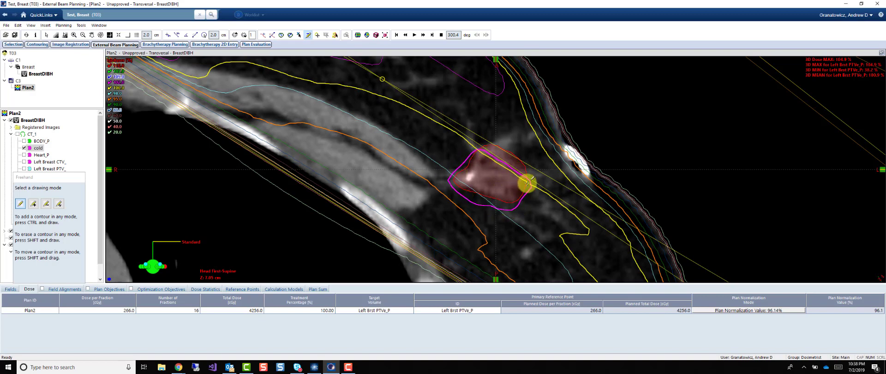
scroll(527, 182, up, 1)
mouse_move(504, 161)
mouse_down()
mouse_move(484, 191)
mouse_move(445, 187)
mouse_move(475, 149)
mouse_move(507, 171)
mouse_move(481, 192)
mouse_move(450, 183)
mouse_move(476, 152)
mouse_move(511, 183)
mouse_up()
scroll(508, 173, up, 1)
scroll(510, 184, up, 1)
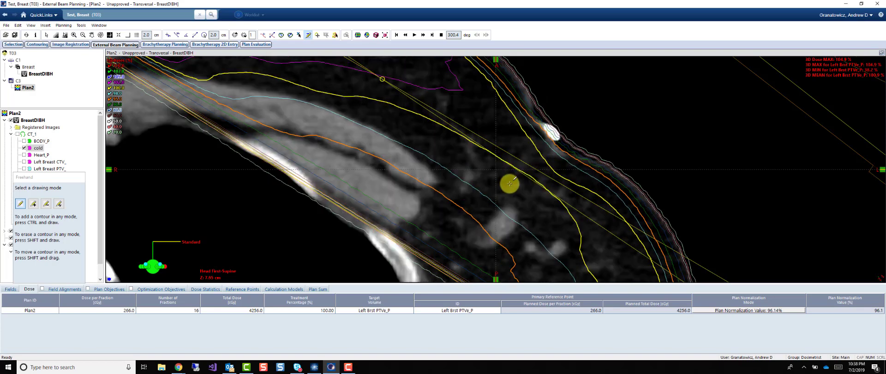
scroll(535, 180, down, 1)
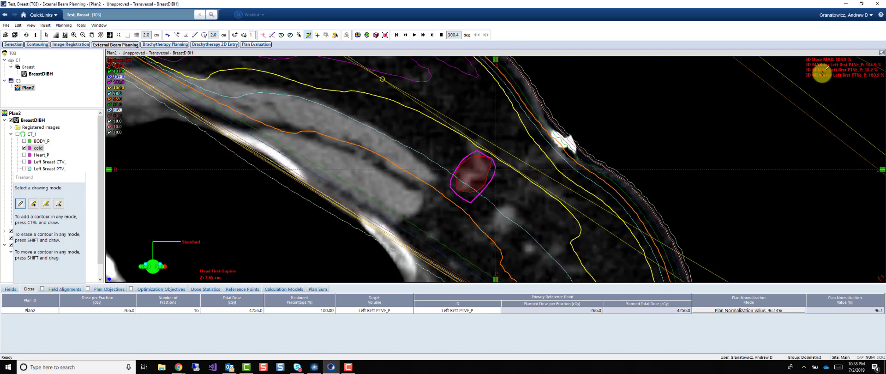
Restore the four-view layout and check the finished cold contours in the zoomed-out transversal, frontal and sagittal views
click(882, 53)
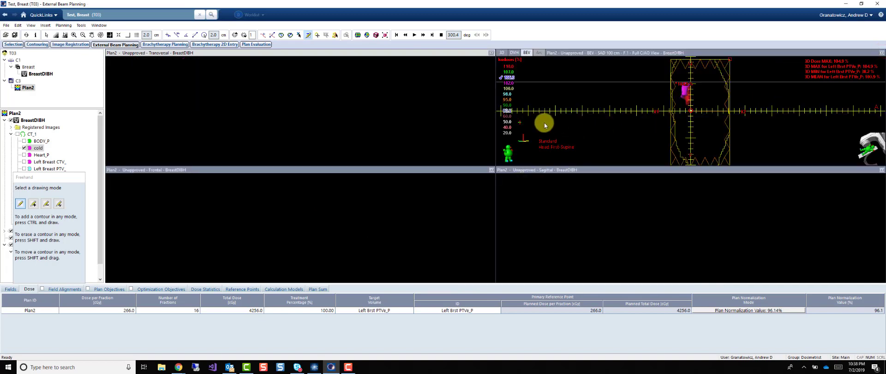
ctrl+scroll(284, 118, up, 1)
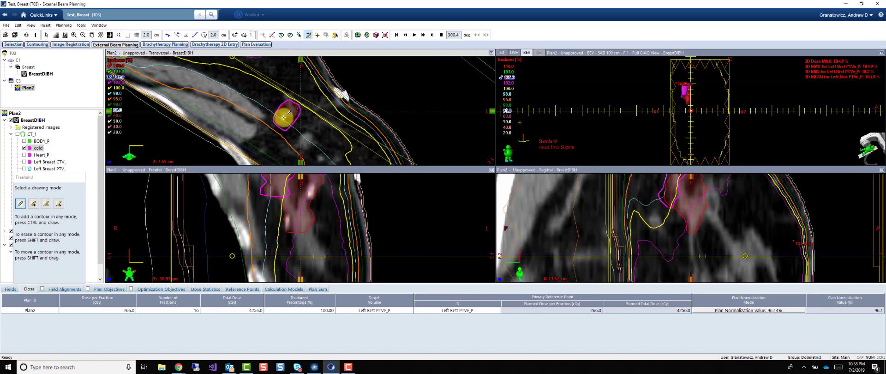
ctrl+scroll(285, 118, down, 4)
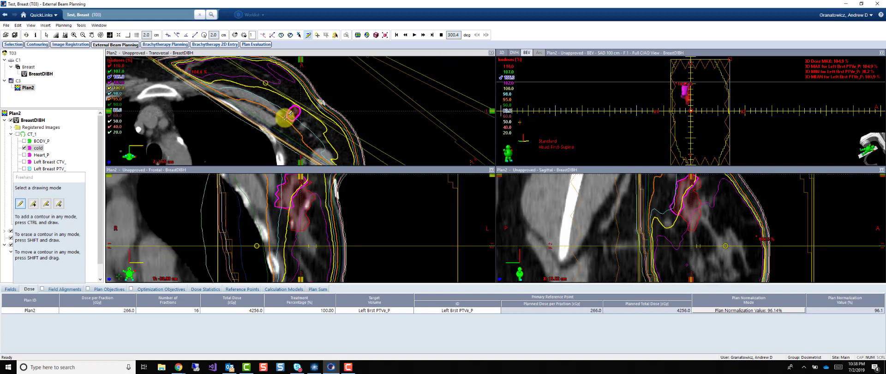
ctrl+scroll(290, 114, down, 1)
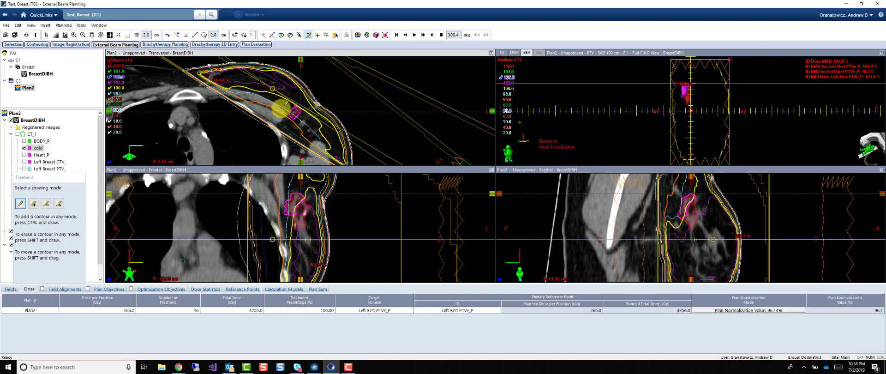
scroll(326, 111, down, 1)
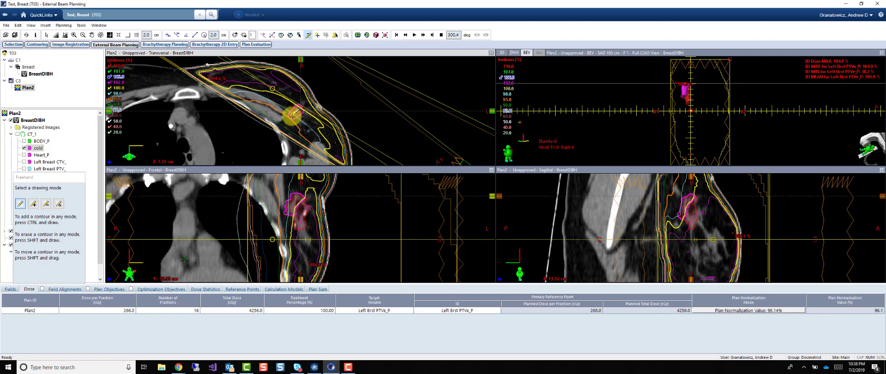
drag(296, 111, 303, 112)
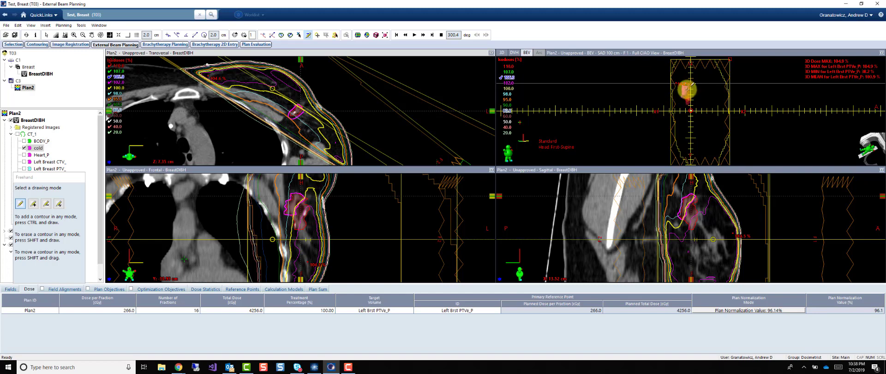
Enlarge the beam's eye view of field 1 to fill the planning workspace
click(882, 54)
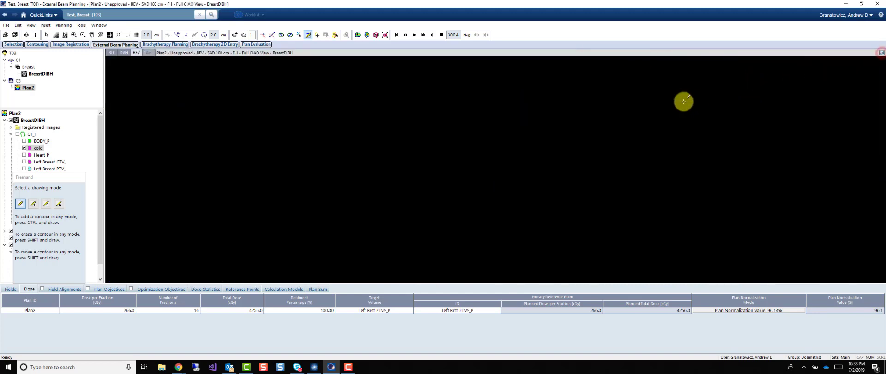